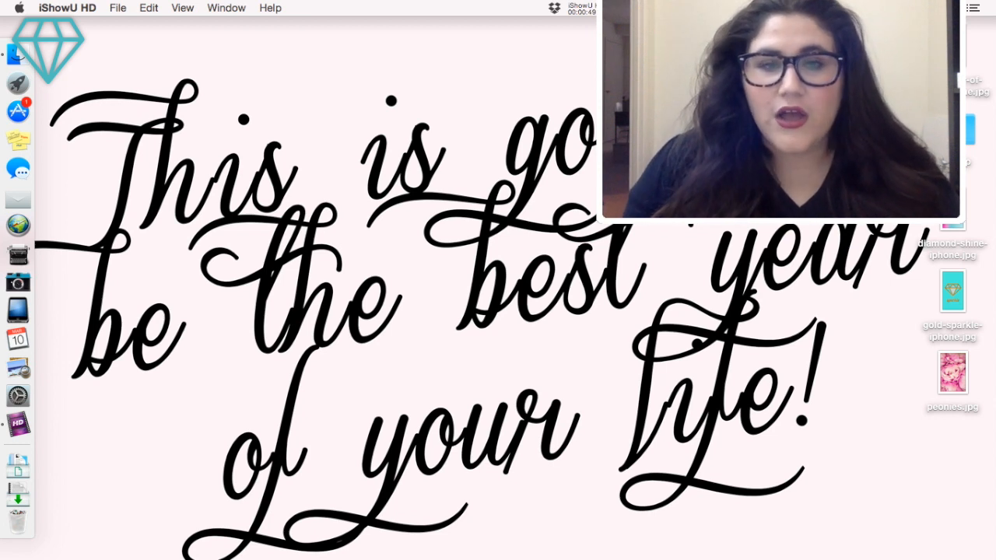
- Open Pages and create a new document from the Blank template
{"action": "key", "text": "super+space"}
{"action": "type", "text": "pho"}
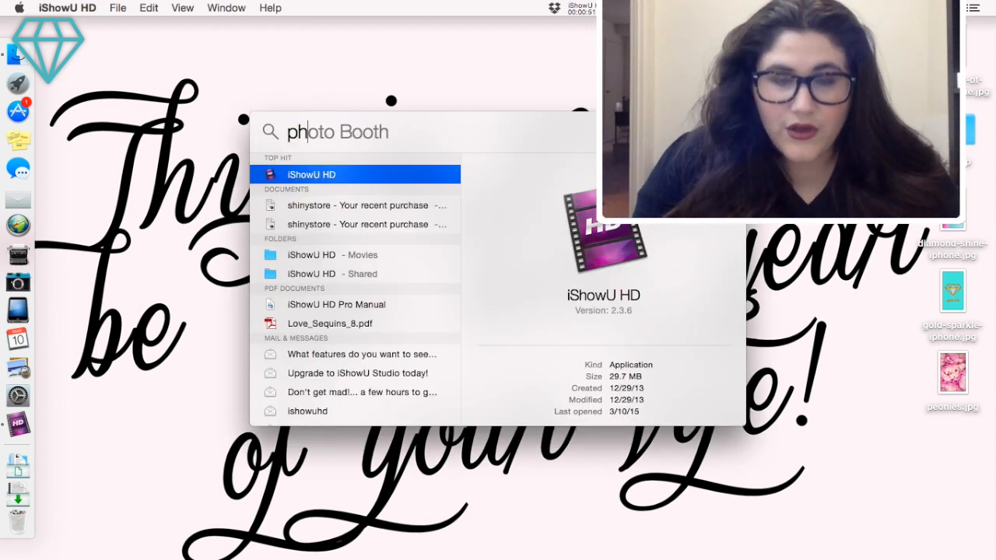
{"action": "key", "text": "BackSpace"}
{"action": "key", "text": "BackSpace"}
{"action": "type", "text": "ages"}
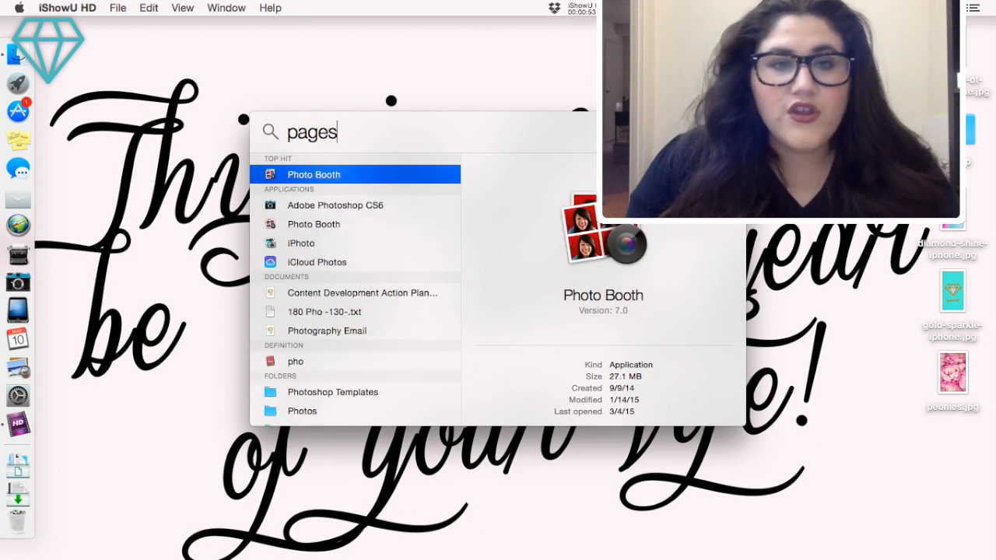
{"action": "key", "text": "Return"}
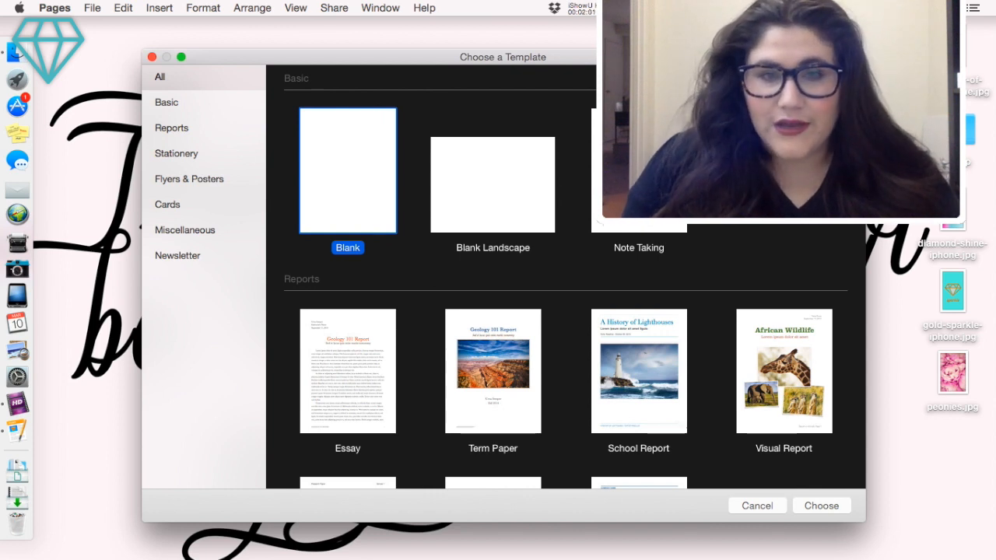
{"action": "key", "text": "Return"}
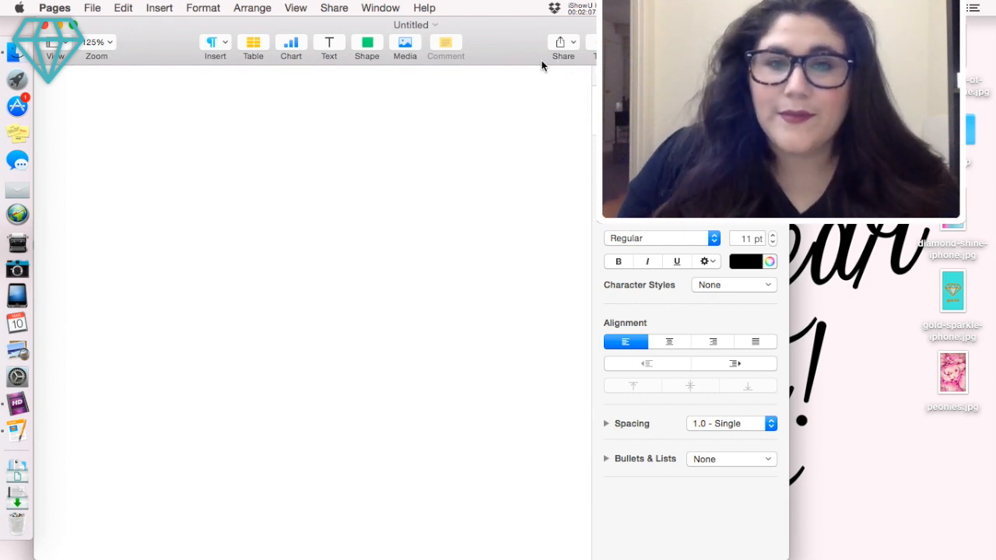
- Insert a plain table without headers into the page and delete its columns B through D
{"action": "left_click", "coordinate": [250, 47]}
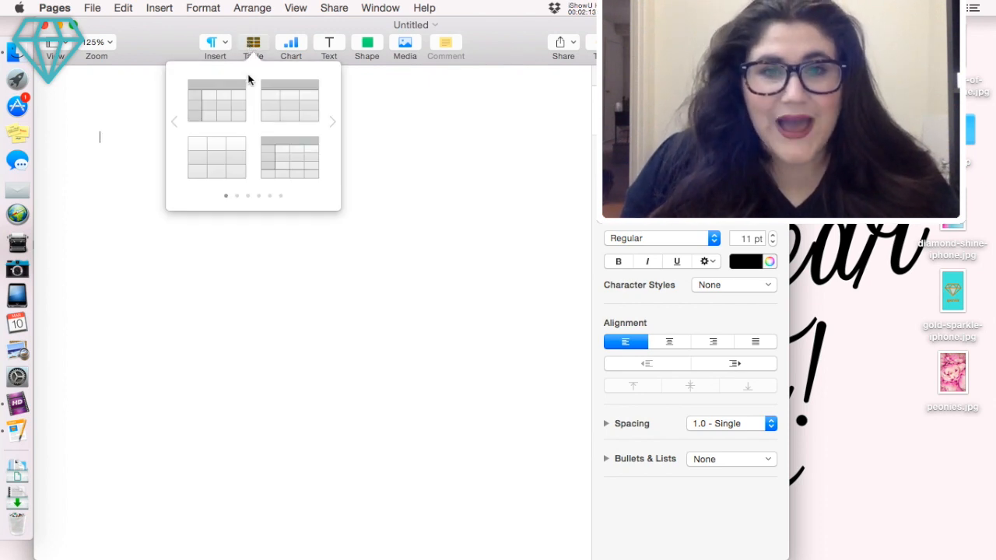
{"action": "left_click", "coordinate": [230, 156]}
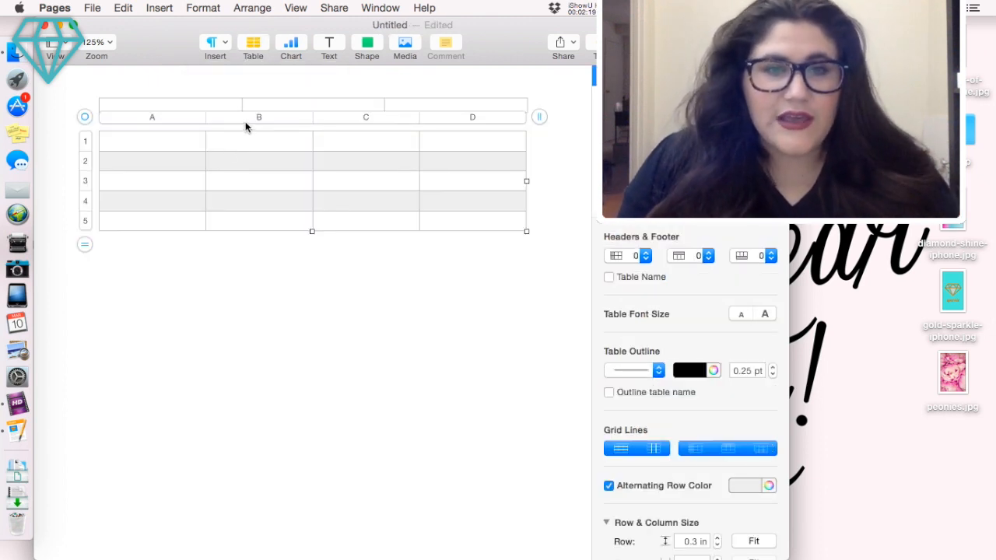
{"action": "left_click", "coordinate": [248, 118]}
{"action": "left_click_drag", "start_coordinate": [247, 118], "coordinate": [453, 116]}
{"action": "right_click", "coordinate": [454, 117]}
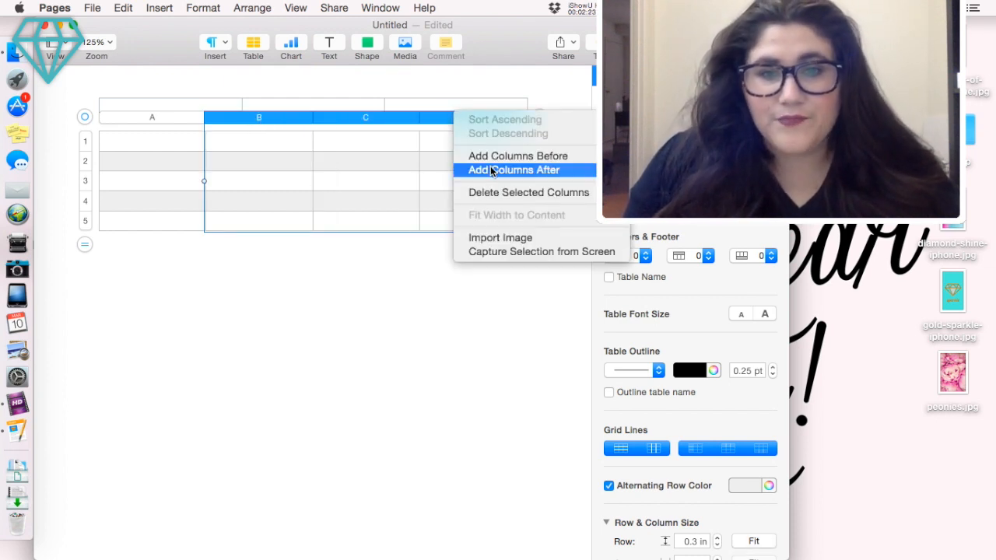
{"action": "left_click", "coordinate": [493, 192]}
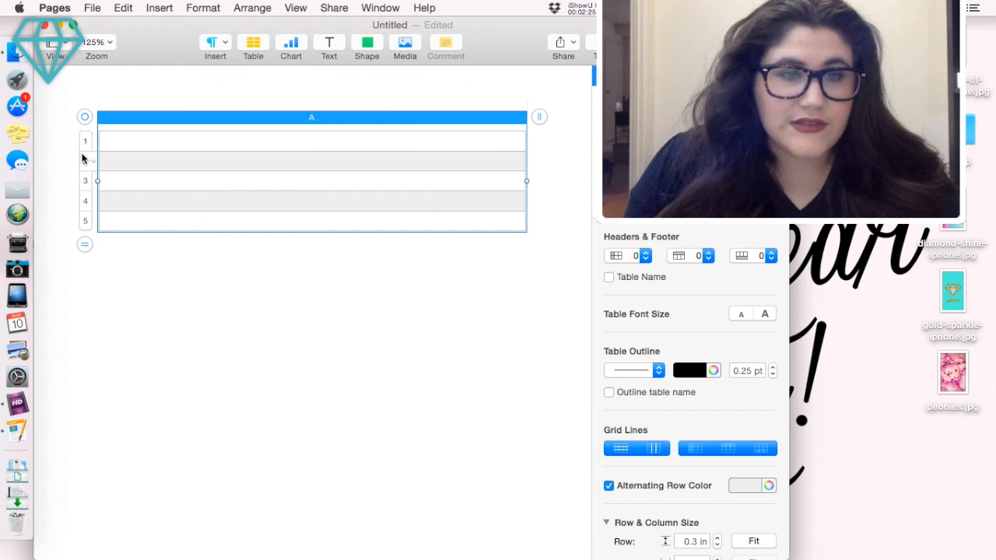
- Delete rows 2 through 5 of the table
{"action": "left_click_drag", "start_coordinate": [85, 161], "coordinate": [83, 223]}
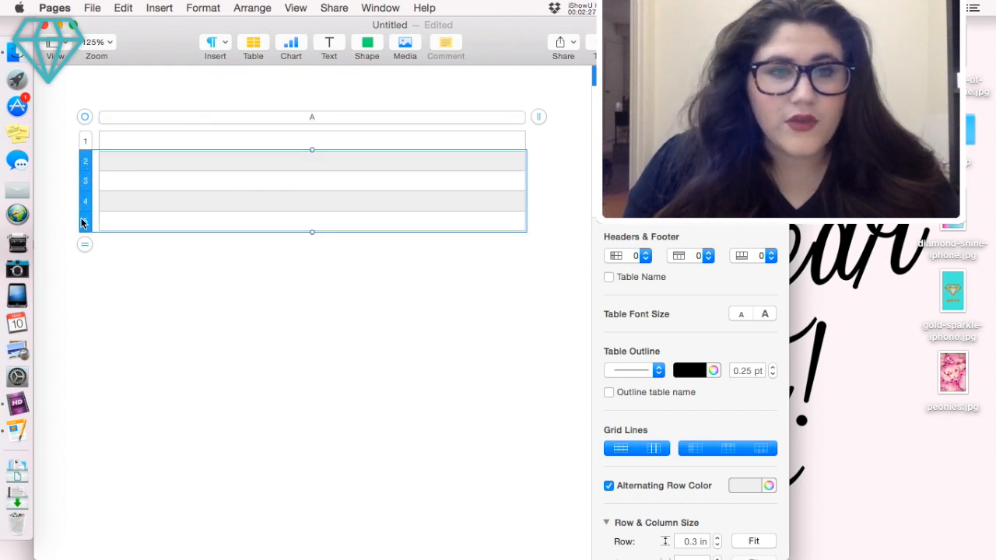
{"action": "left_click", "coordinate": [86, 167]}
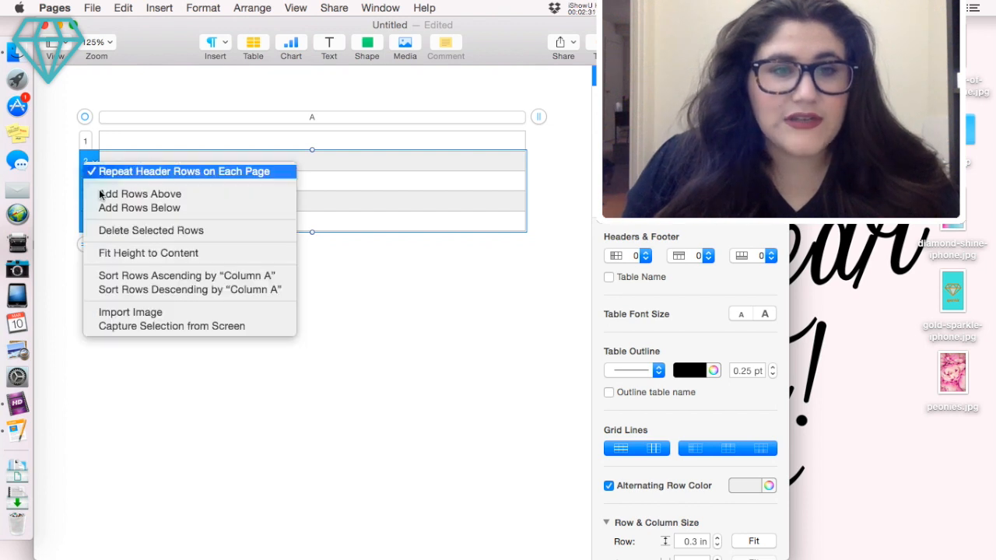
{"action": "left_click", "coordinate": [131, 229]}
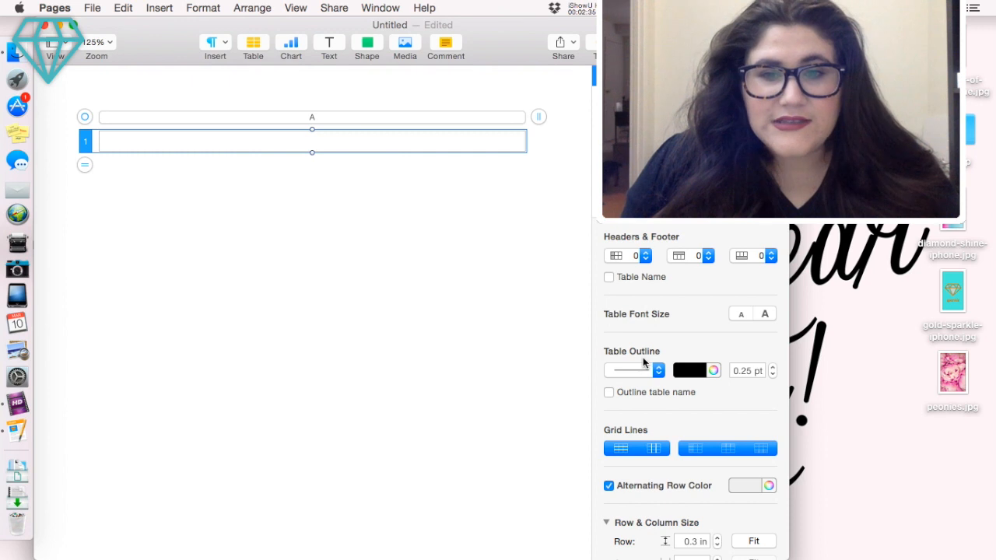
- Set the remaining cell's row height to 6.7 in and column width to 3.7 in
{"action": "scroll", "coordinate": [677, 351], "scroll_direction": "down", "scroll_amount": 3}
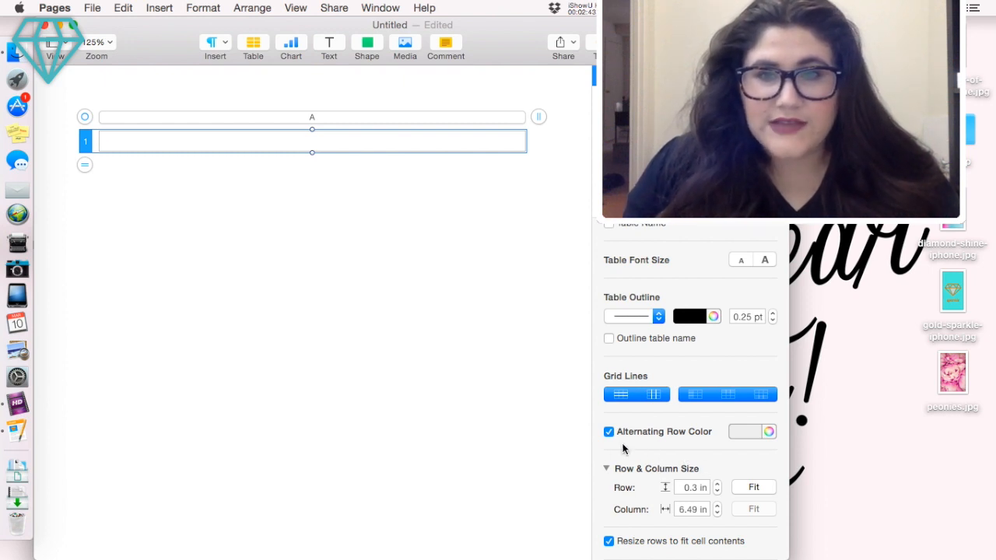
{"action": "left_click", "coordinate": [685, 488]}
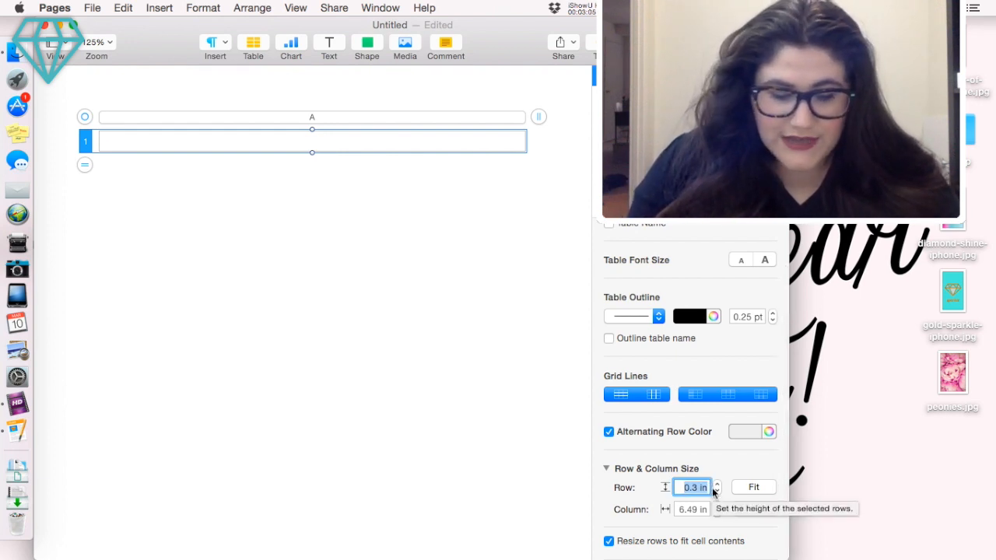
{"action": "type", "text": "6.7"}
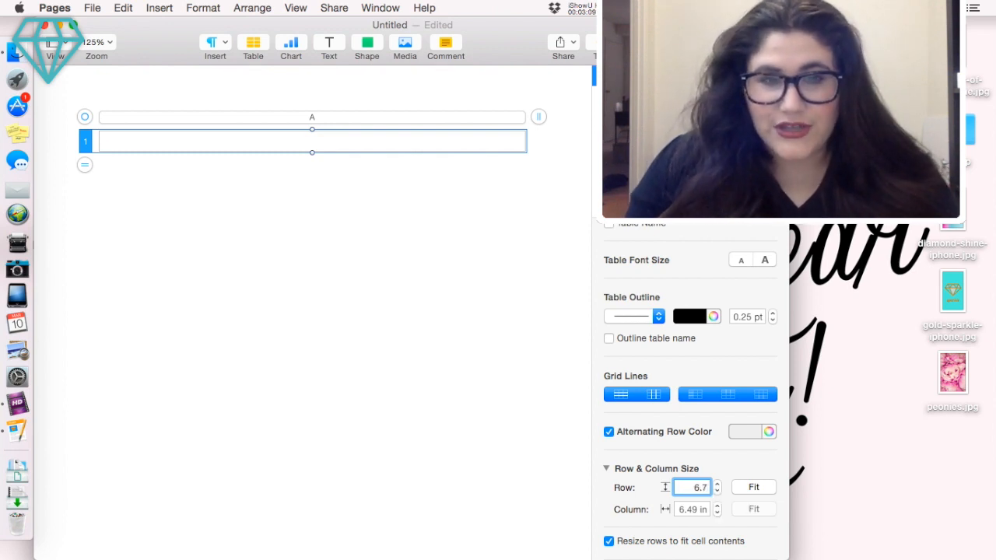
{"action": "key", "text": "Return"}
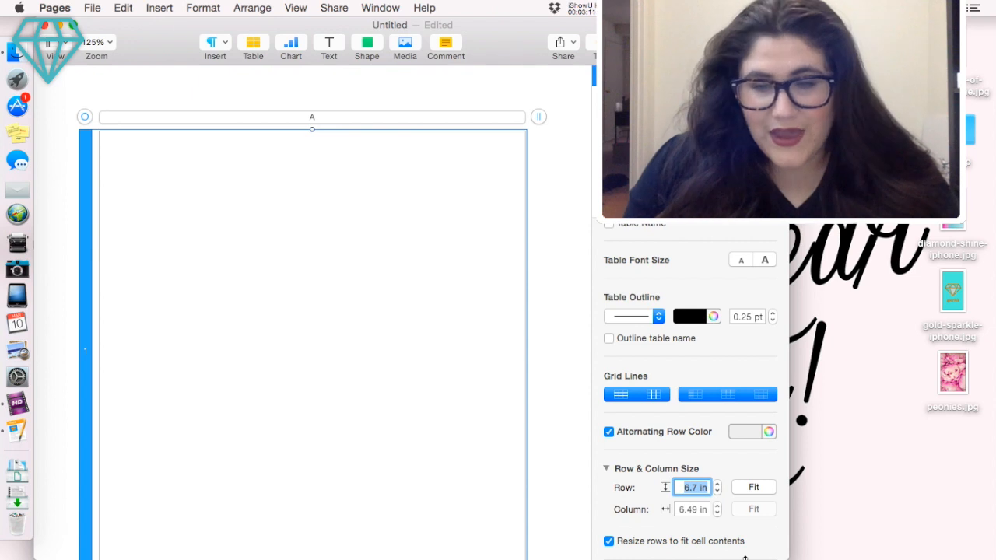
{"action": "left_click", "coordinate": [692, 509]}
{"action": "double_click", "coordinate": [692, 509]}
{"action": "type", "text": "3.7"}
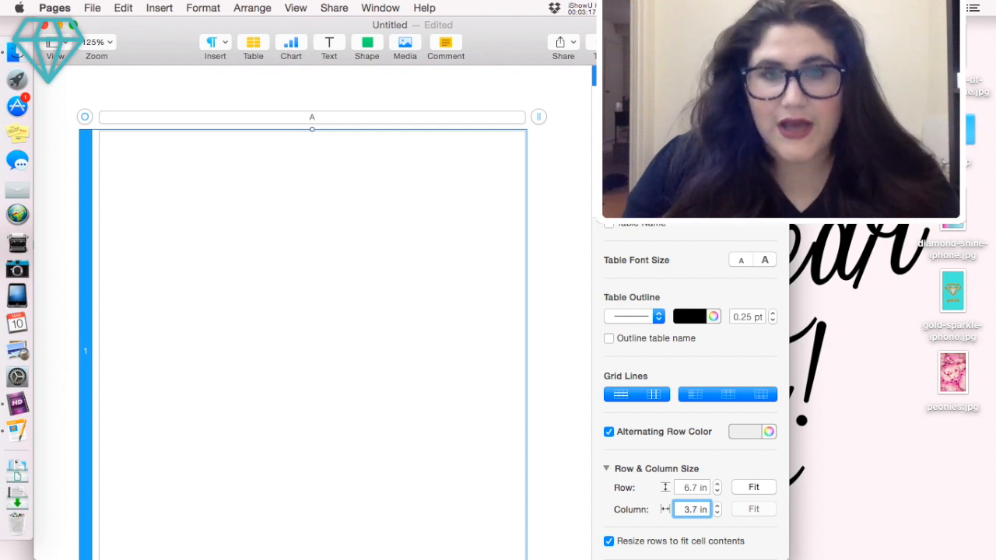
{"action": "key", "text": "Return"}
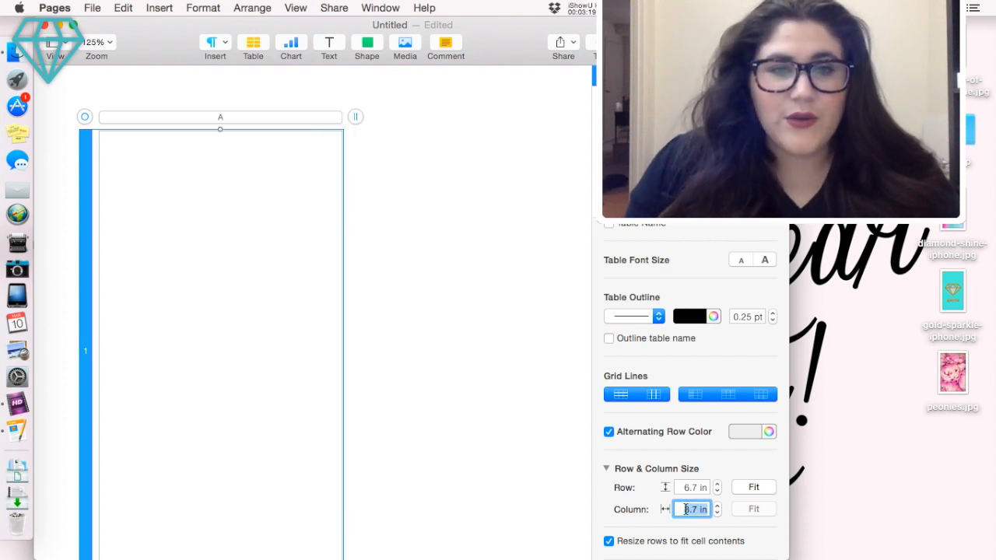
{"action": "left_click", "coordinate": [460, 389]}
{"action": "scroll", "coordinate": [200, 236], "scroll_direction": "down", "scroll_amount": 2}
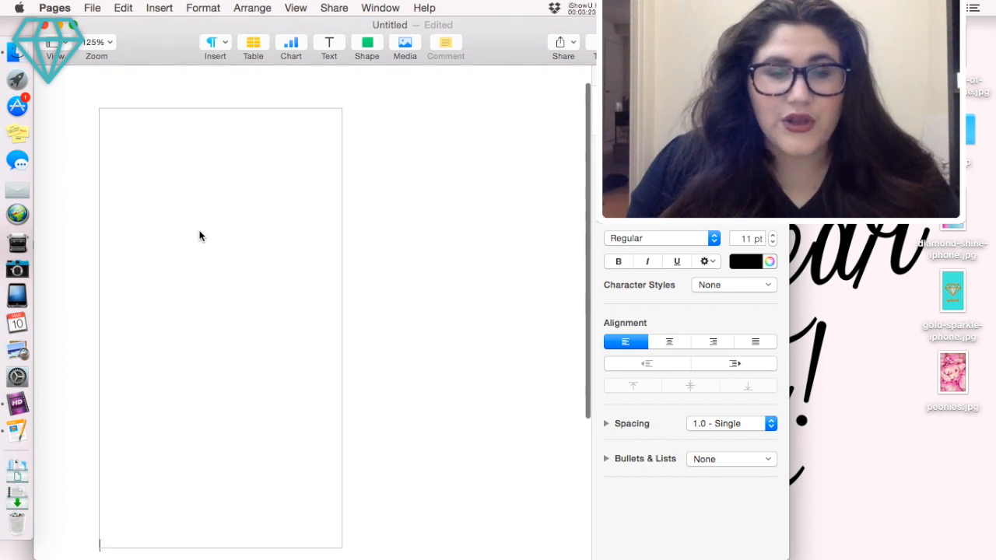
- Give the table cell an image fill using peonies.jpg from the Desktop
{"action": "left_click", "coordinate": [286, 241]}
{"action": "left_click", "coordinate": [287, 241]}
{"action": "scroll", "coordinate": [682, 254], "scroll_direction": "up", "scroll_amount": 2}
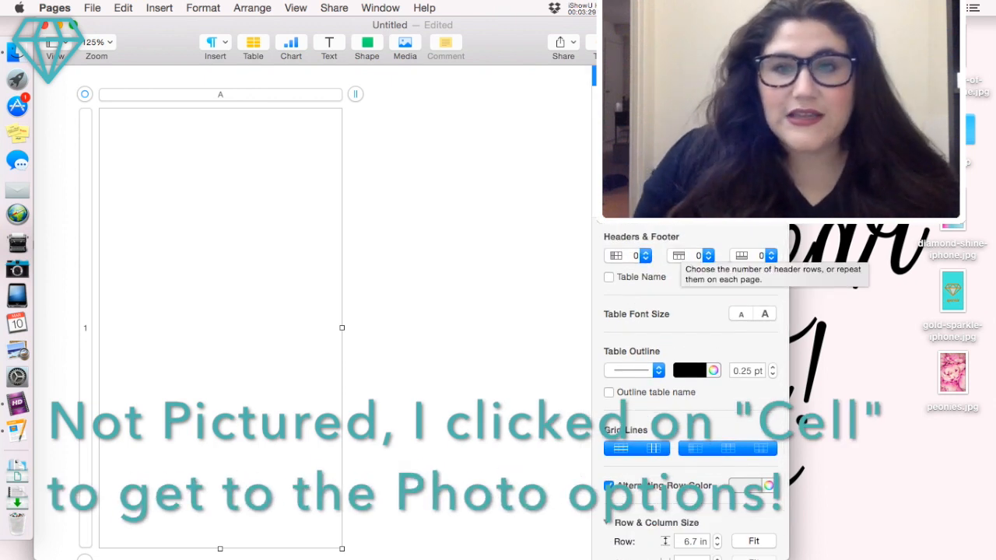
{"action": "left_click", "coordinate": [666, 75]}
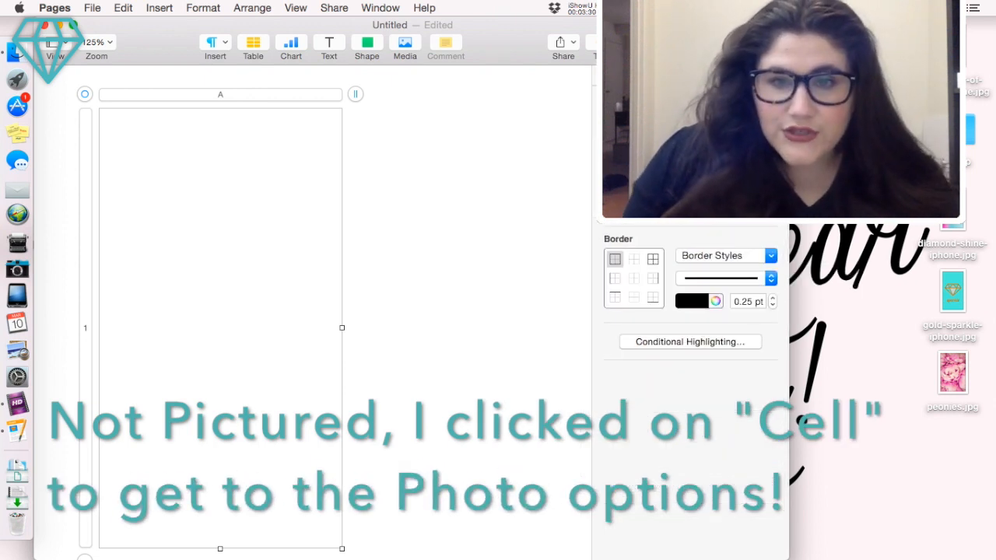
{"action": "left_click", "coordinate": [686, 229]}
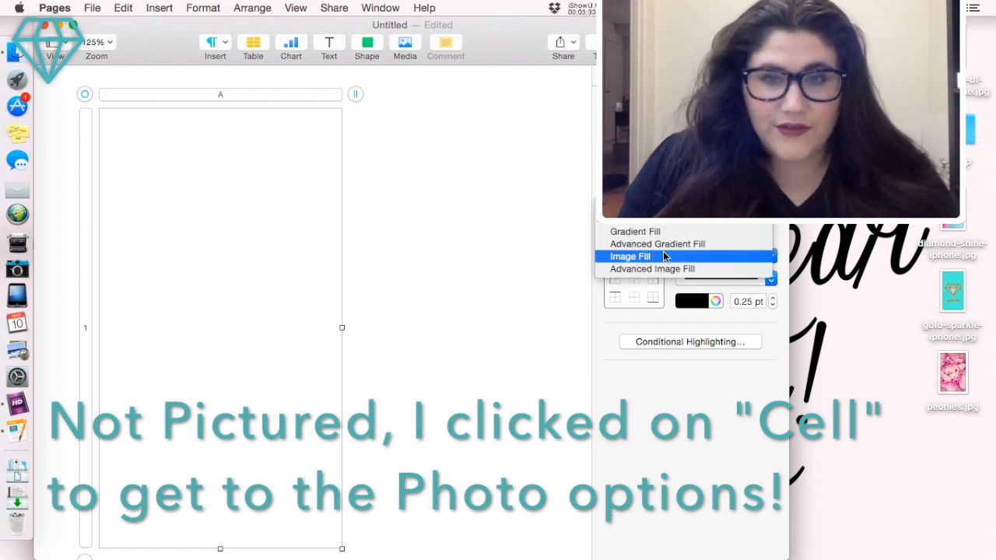
{"action": "left_click", "coordinate": [664, 256]}
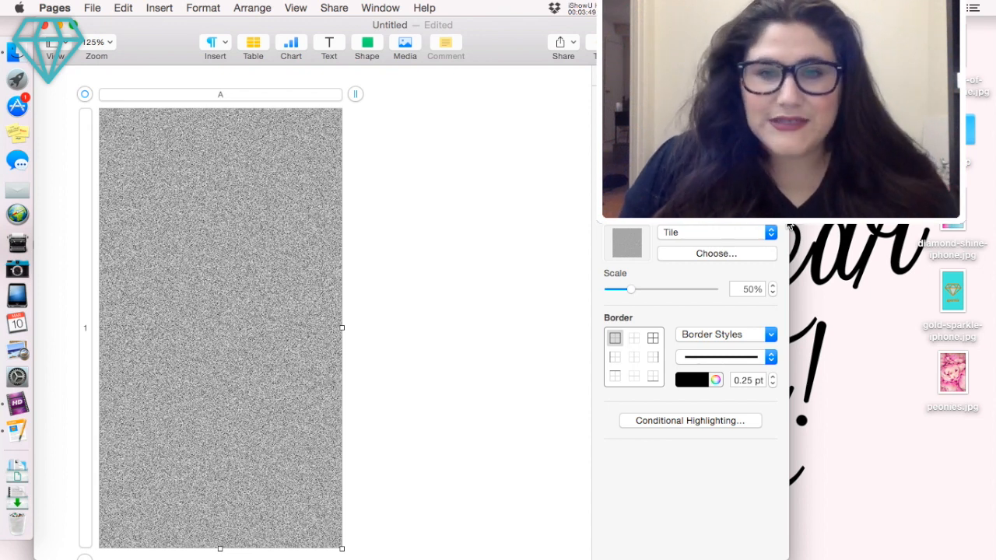
{"action": "left_click", "coordinate": [758, 250]}
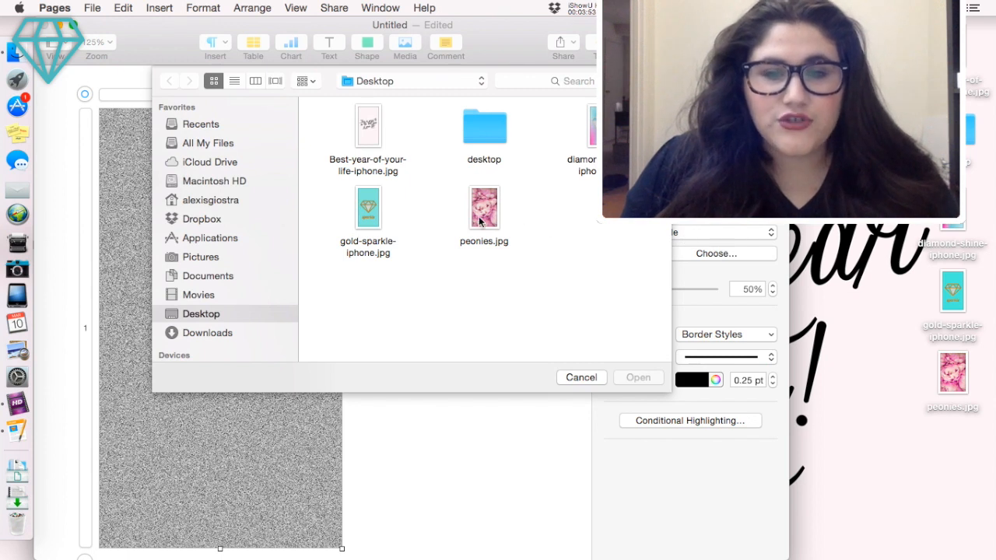
{"action": "left_click", "coordinate": [480, 222]}
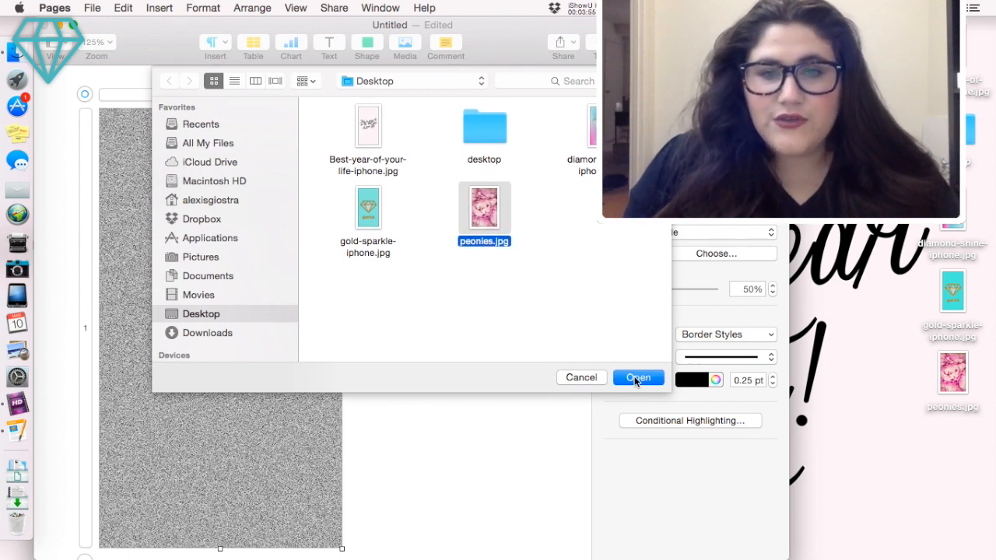
{"action": "left_click", "coordinate": [635, 379]}
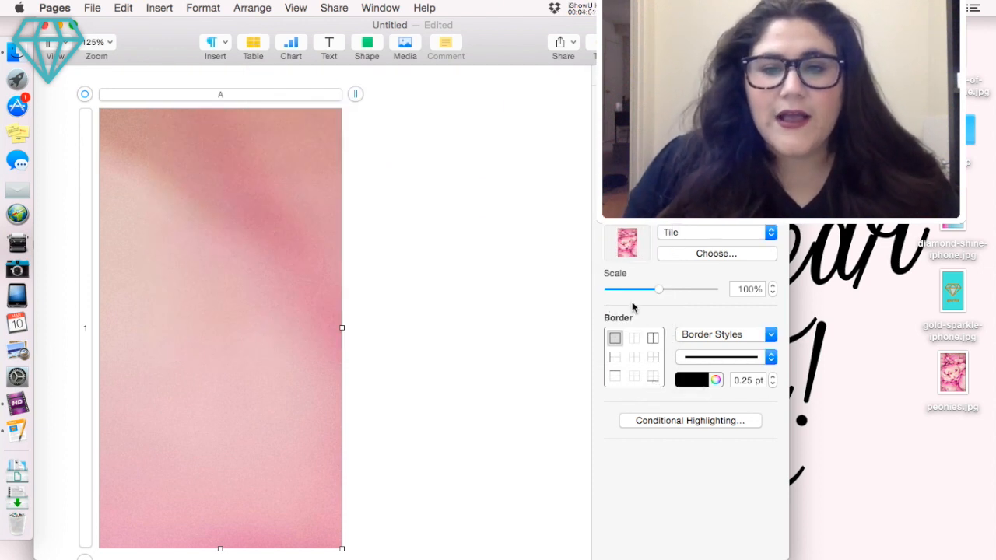
- Try Scale to Fit on the cell's peonies image and set it to Scale to Fill instead
{"action": "left_click", "coordinate": [675, 231]}
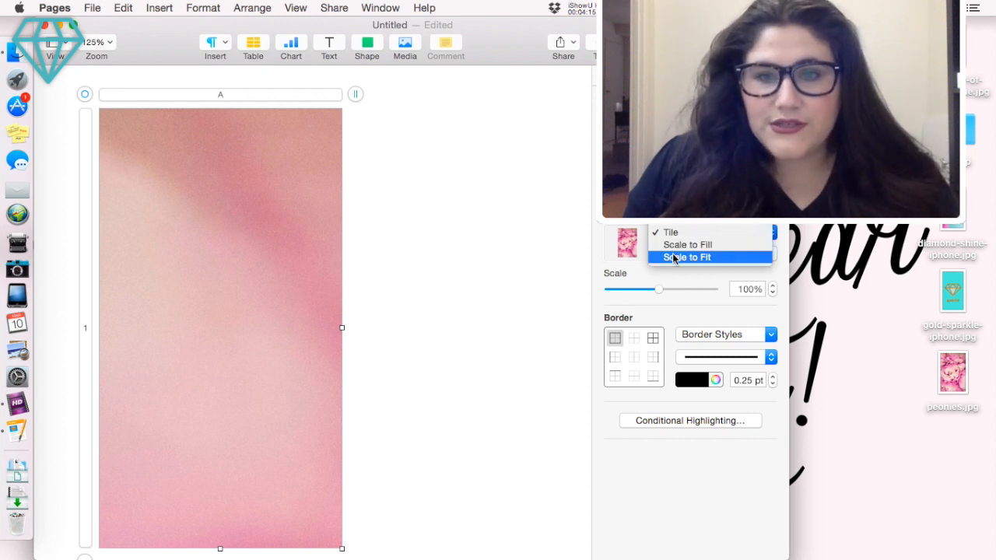
{"action": "left_click", "coordinate": [673, 255]}
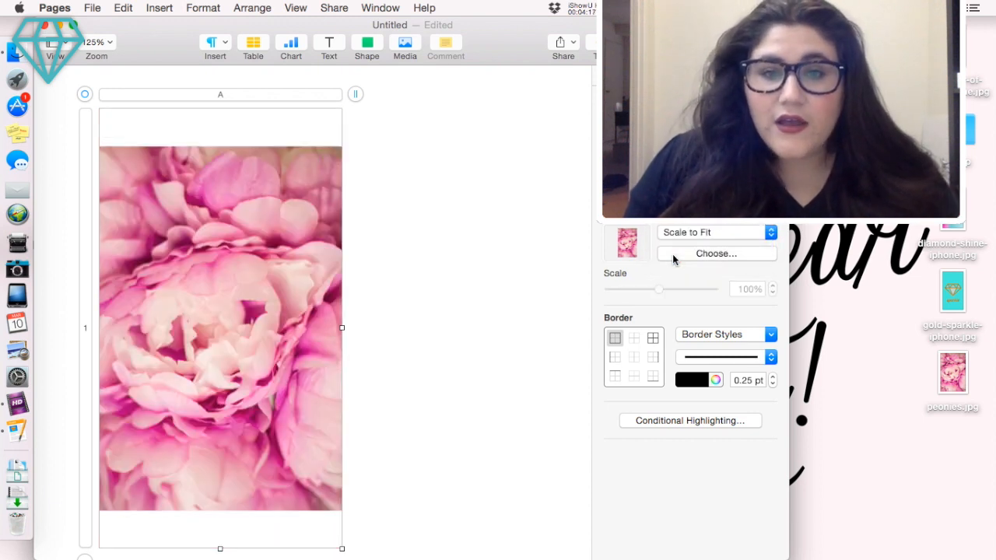
{"action": "left_click", "coordinate": [680, 232]}
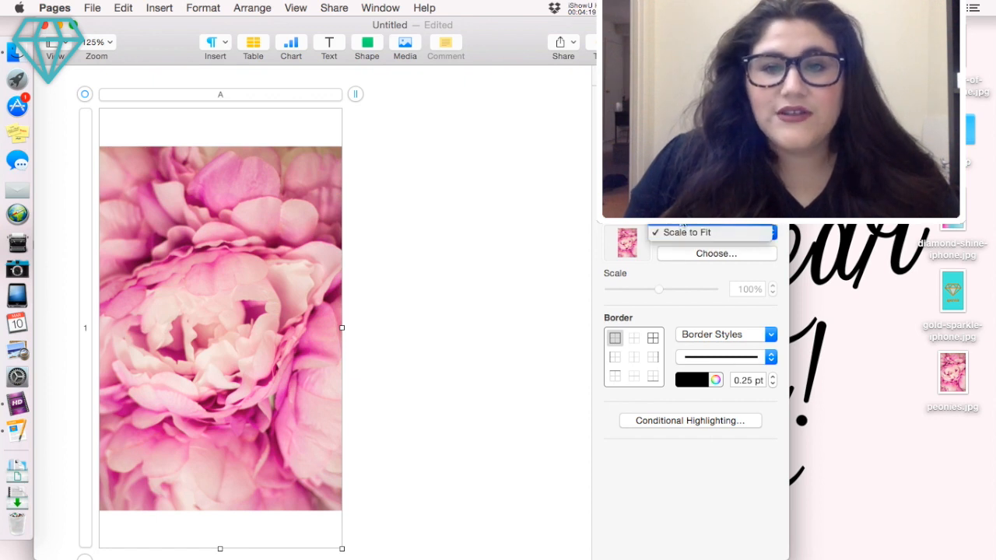
{"action": "left_click", "coordinate": [673, 217]}
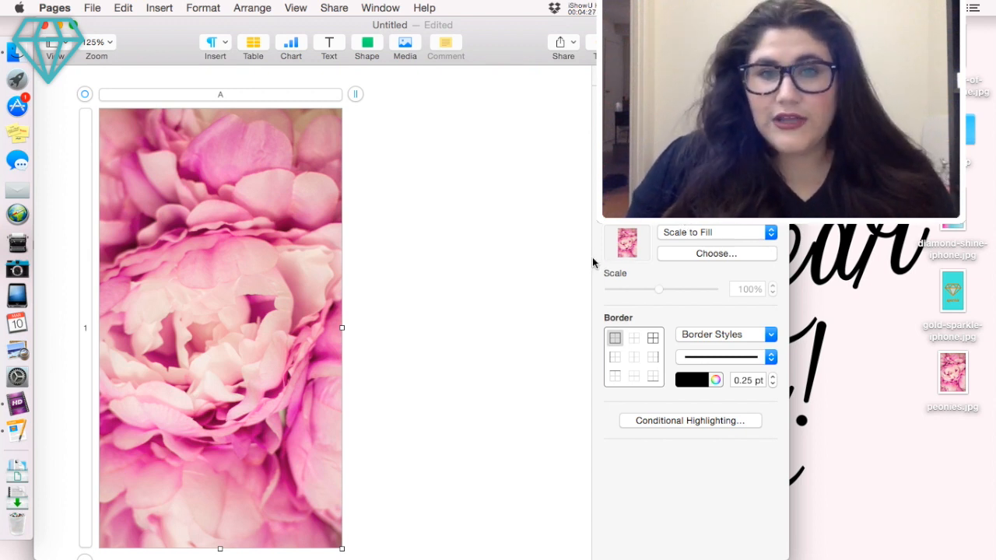
{"action": "scroll", "coordinate": [418, 256], "scroll_direction": "down", "scroll_amount": 3}
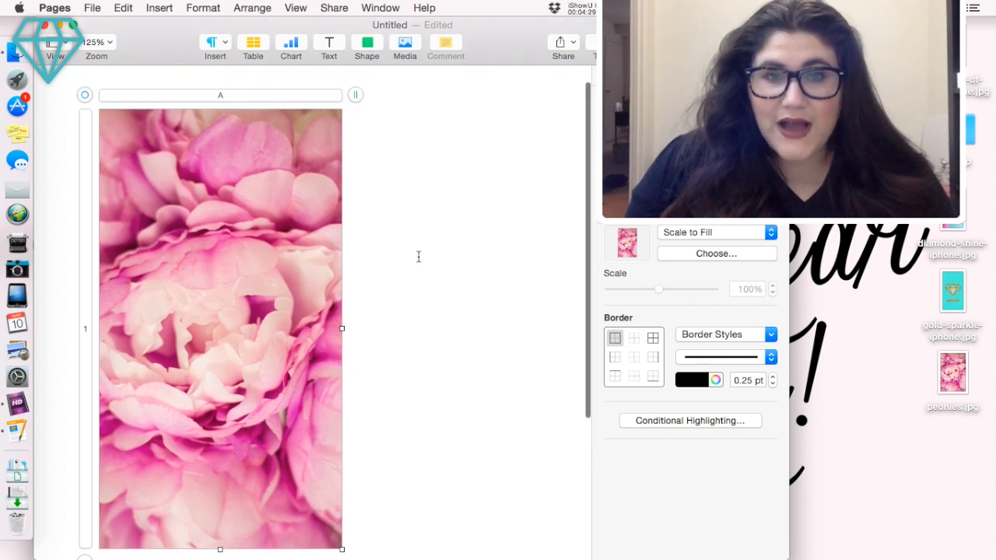
{"action": "scroll", "coordinate": [418, 256], "scroll_direction": "down", "scroll_amount": 2}
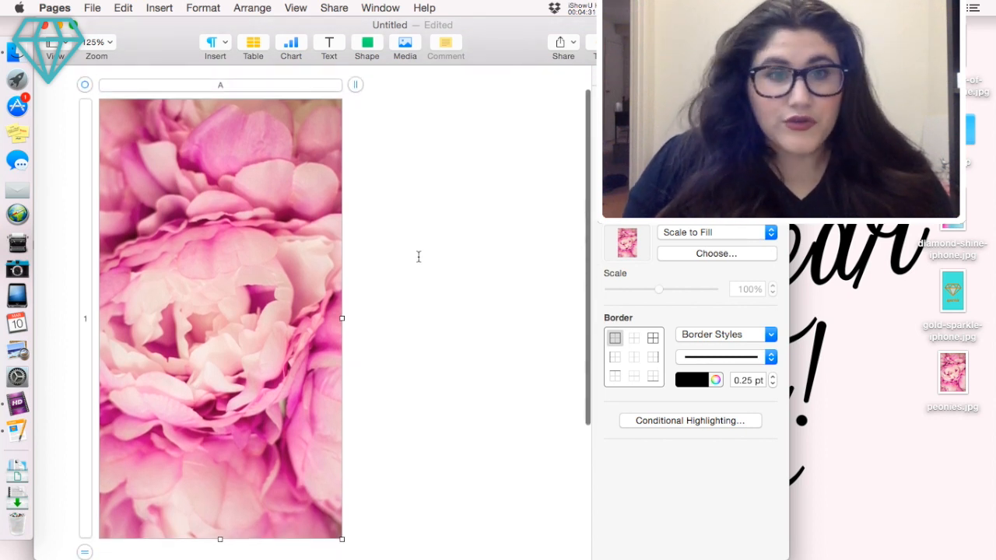
{"action": "left_click", "coordinate": [428, 256]}
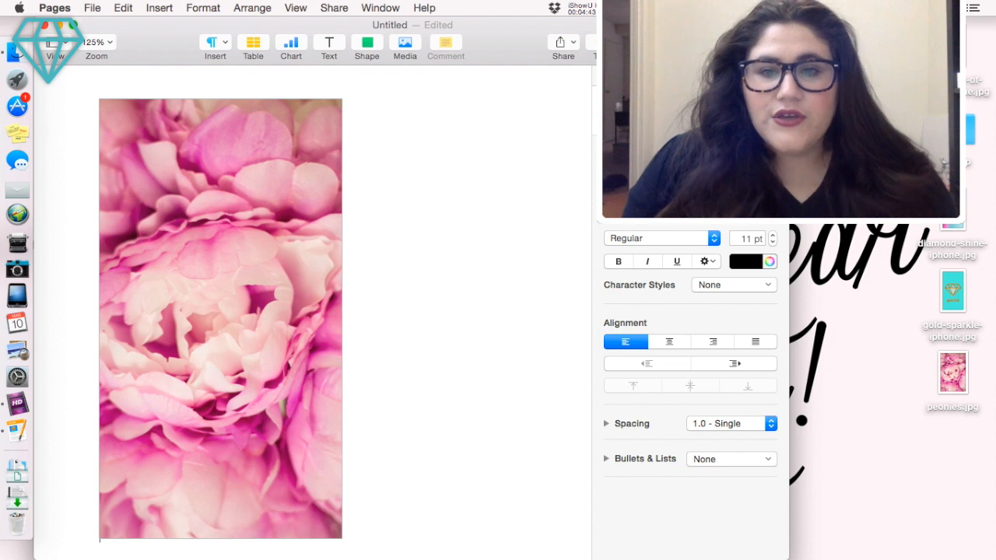
- Replace the cell's fill image with gold-sparkle-iphone.jpg from the Desktop
{"action": "left_click", "coordinate": [274, 267]}
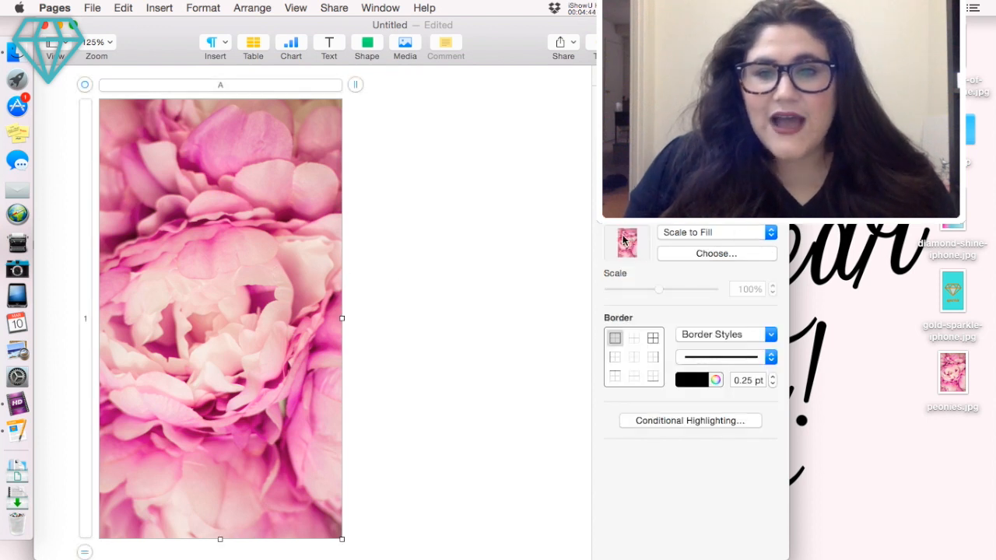
{"action": "left_click", "coordinate": [739, 254]}
{"action": "left_click", "coordinate": [373, 209]}
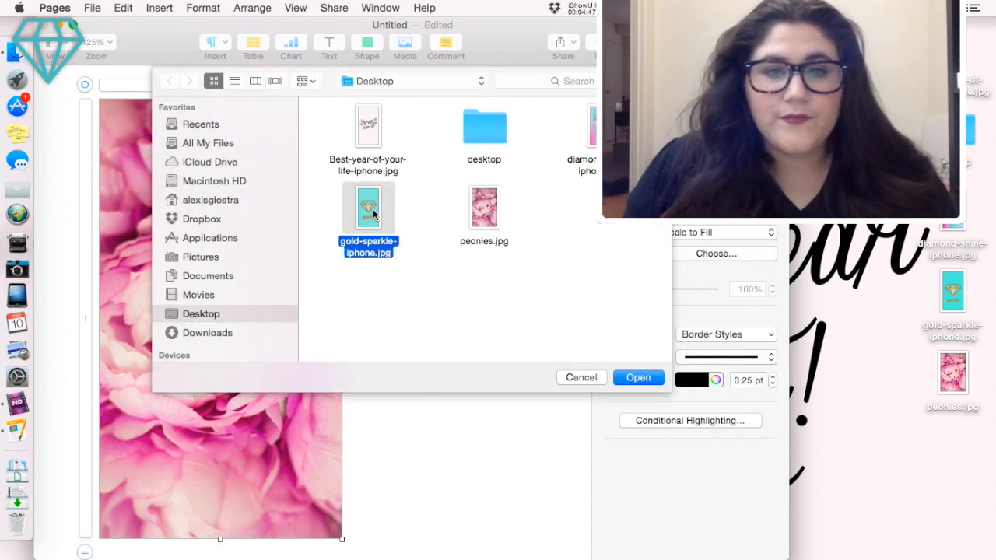
{"action": "left_click", "coordinate": [621, 377]}
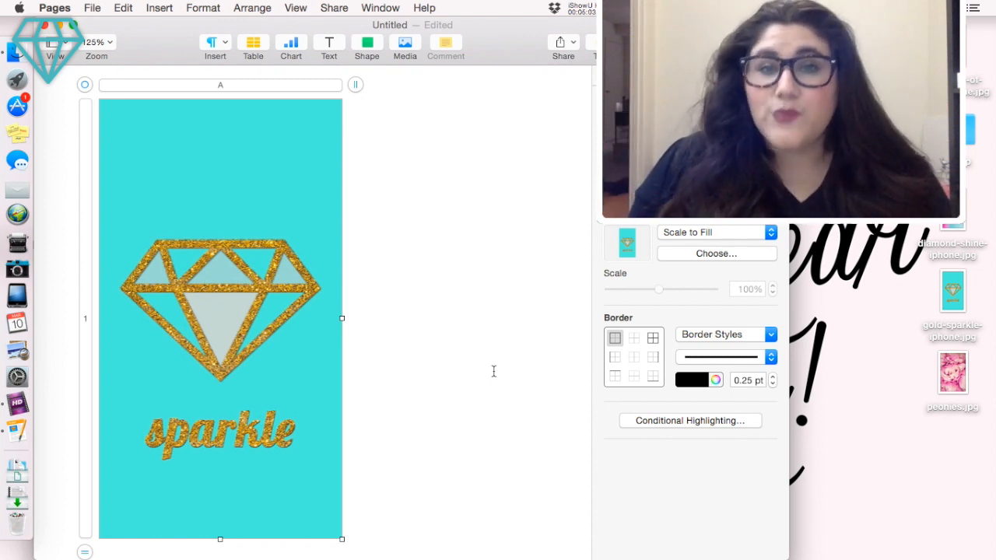
- Replace the cell's fill image with Best-year-of-your-life-iphone.jpg from the Desktop
{"action": "left_click", "coordinate": [717, 255]}
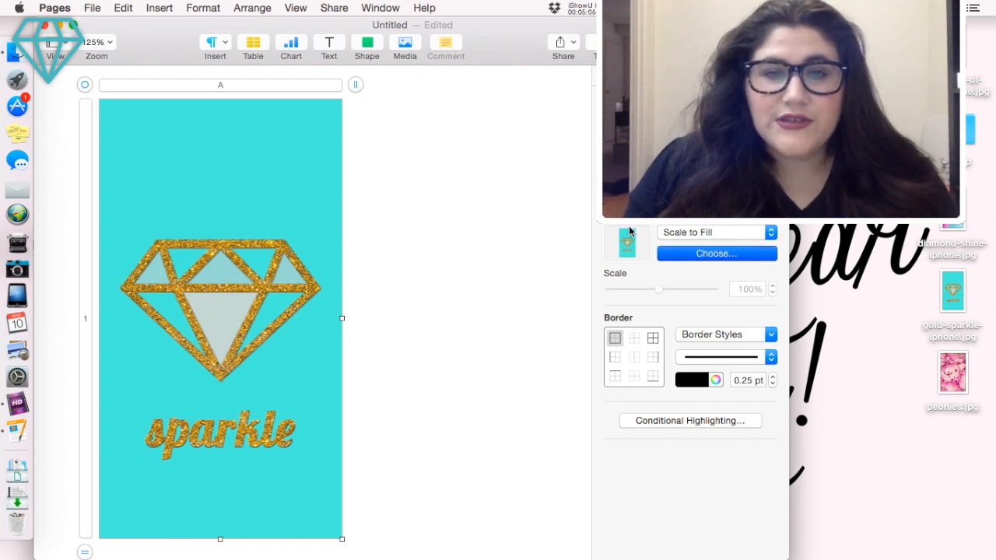
{"action": "left_click", "coordinate": [381, 138]}
{"action": "left_click", "coordinate": [638, 377]}
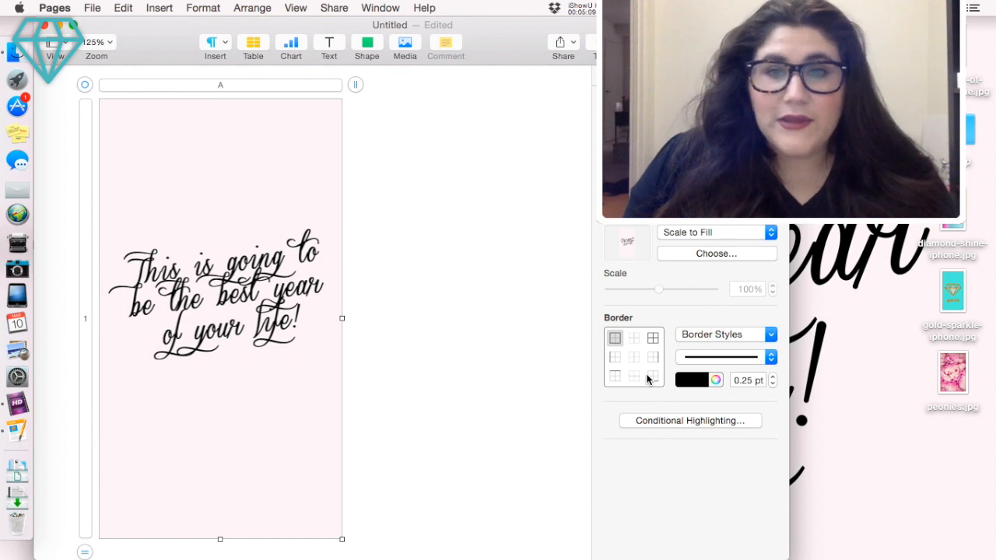
- Replace the cell's fill image with diamond-shine-iphone.jpg from the Desktop
{"action": "left_click", "coordinate": [701, 260]}
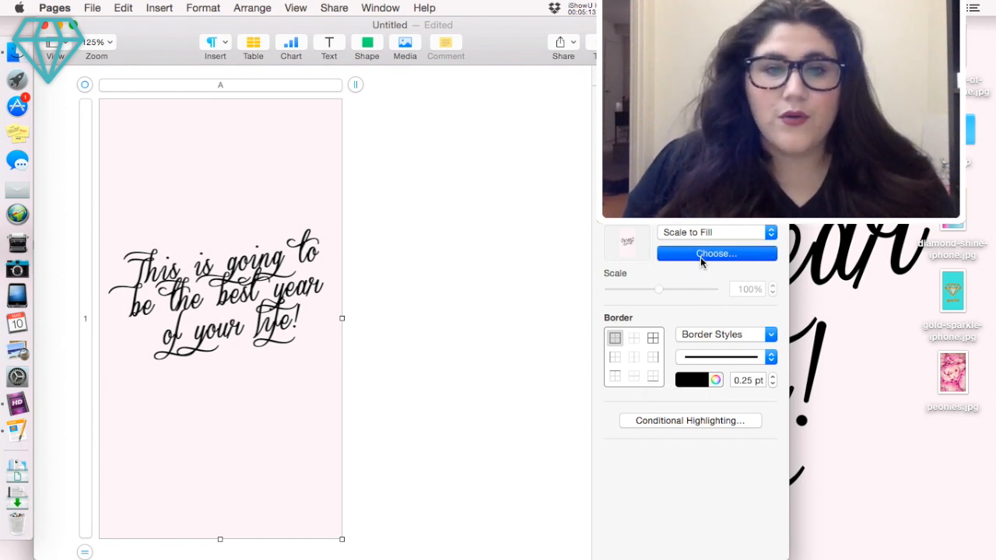
{"action": "left_click", "coordinate": [582, 132]}
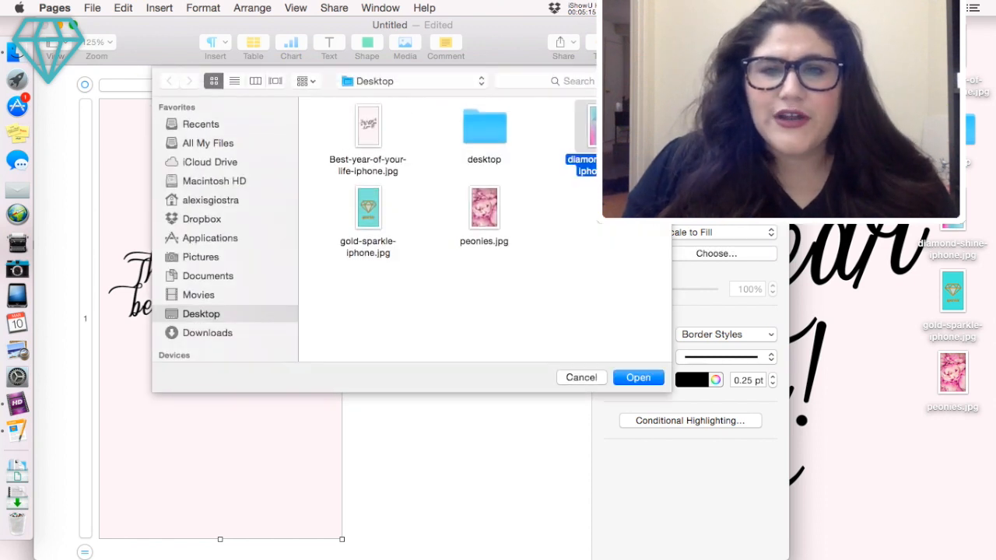
{"action": "left_click", "coordinate": [658, 379]}
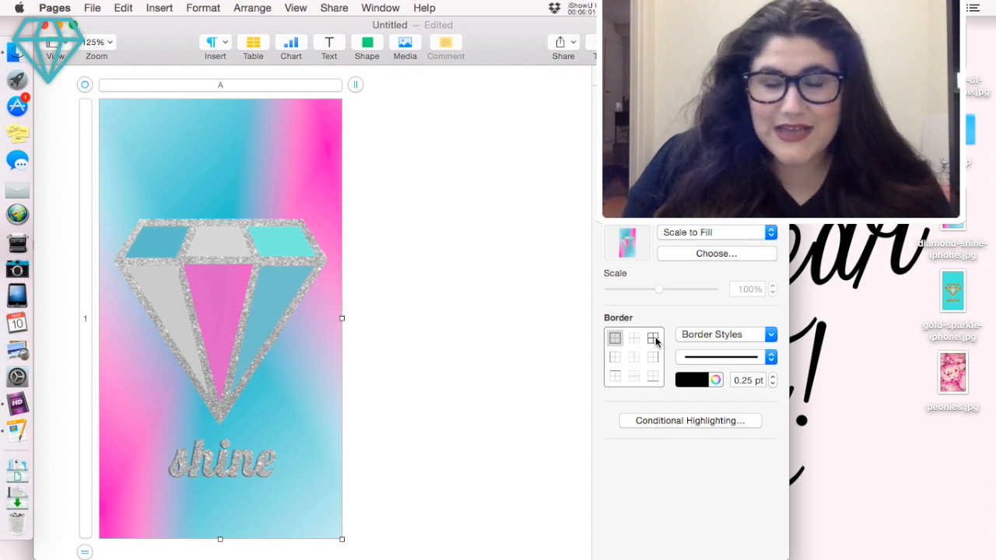
{"action": "left_click", "coordinate": [362, 236]}
{"action": "left_click", "coordinate": [320, 237]}
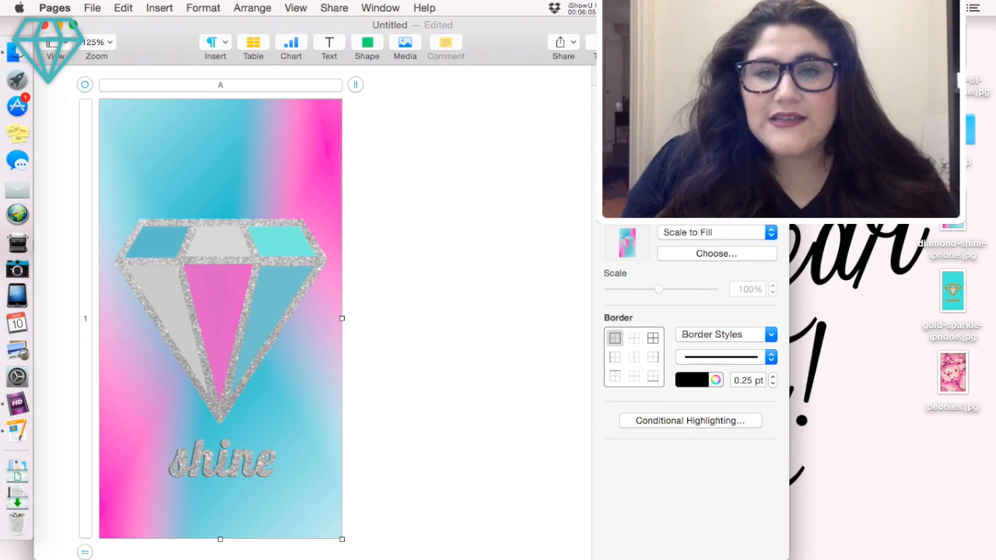
- Resize the table cell to a row height of 8.3 in and a column width of 5.8 in
{"action": "left_click", "coordinate": [616, 76]}
{"action": "scroll", "coordinate": [668, 355], "scroll_direction": "down", "scroll_amount": 3}
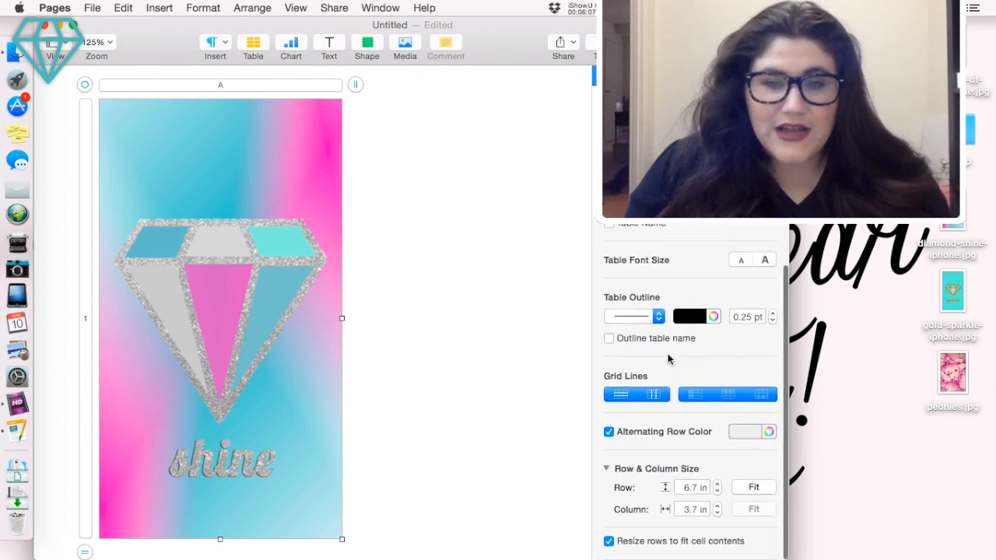
{"action": "left_click", "coordinate": [696, 488]}
{"action": "double_click", "coordinate": [696, 488]}
{"action": "type", "text": "8.3"}
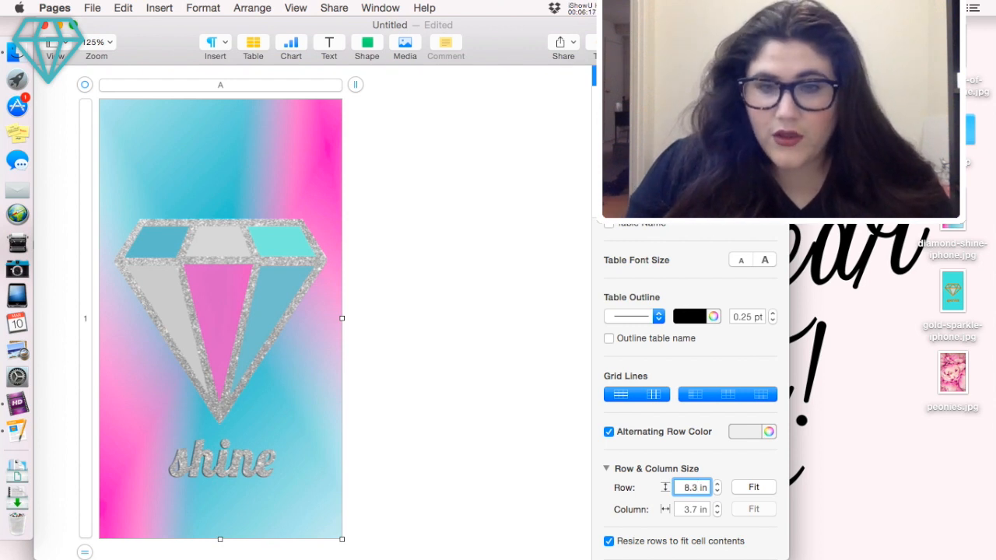
{"action": "key", "text": "Return"}
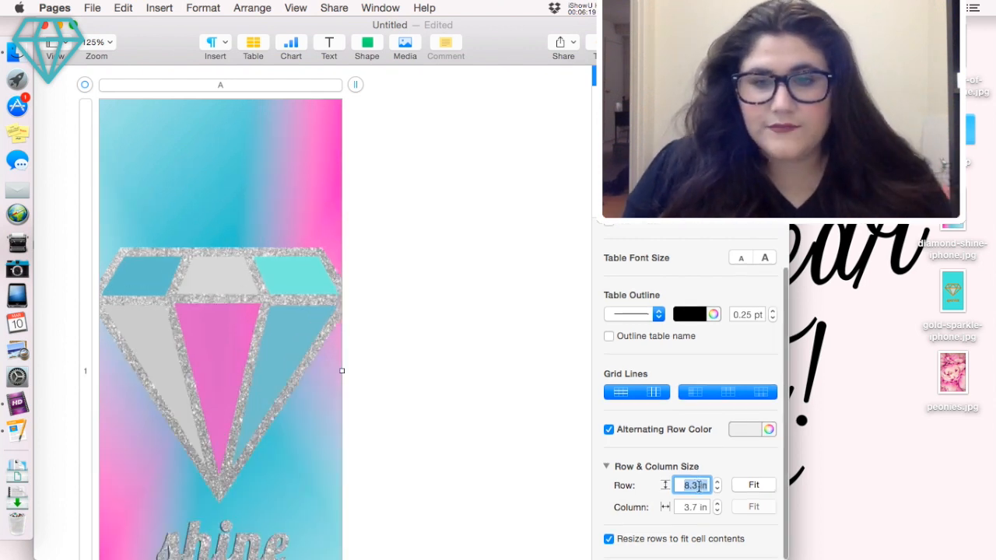
{"action": "left_click", "coordinate": [695, 510]}
{"action": "triple_click", "coordinate": [695, 509]}
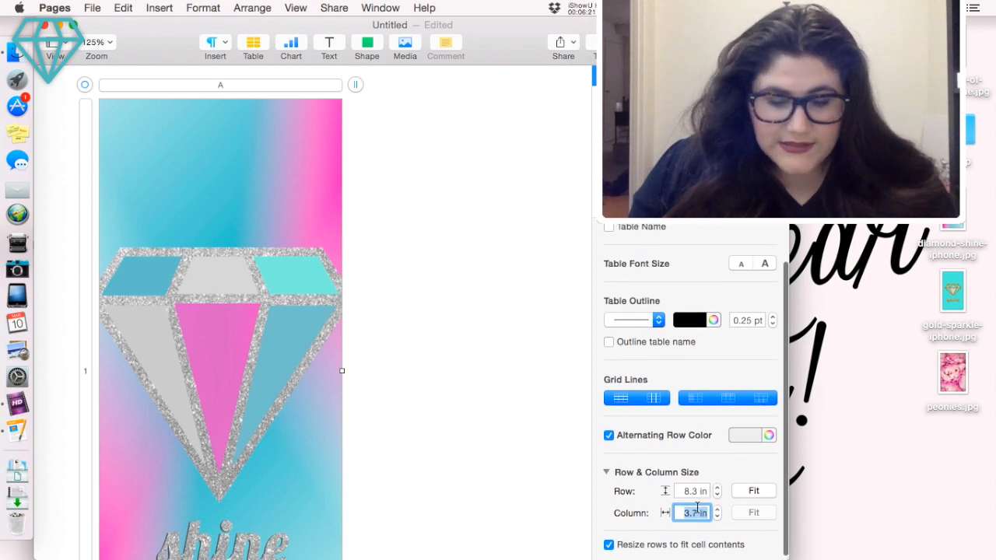
{"action": "type", "text": "5.8"}
{"action": "key", "text": "Return"}
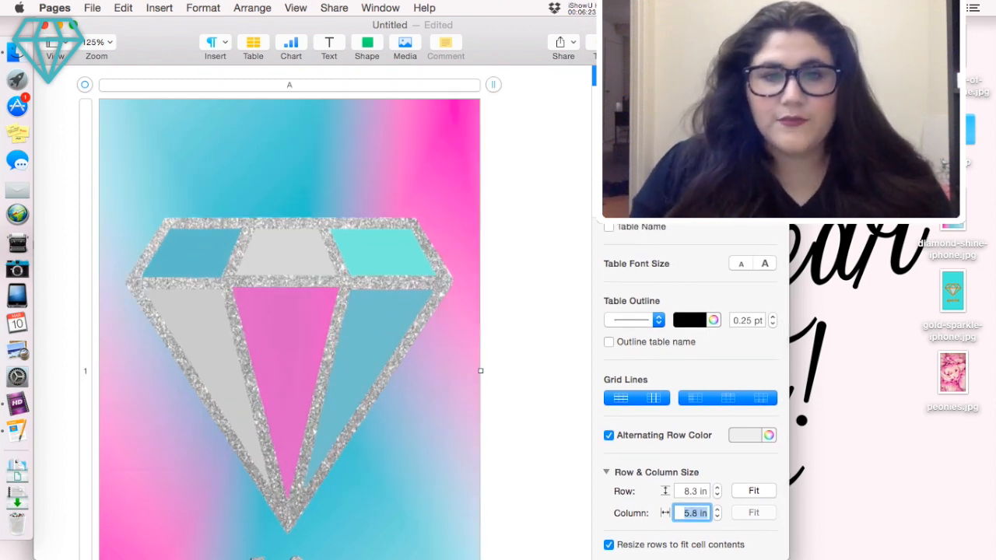
{"action": "scroll", "coordinate": [539, 382], "scroll_direction": "down", "scroll_amount": 5}
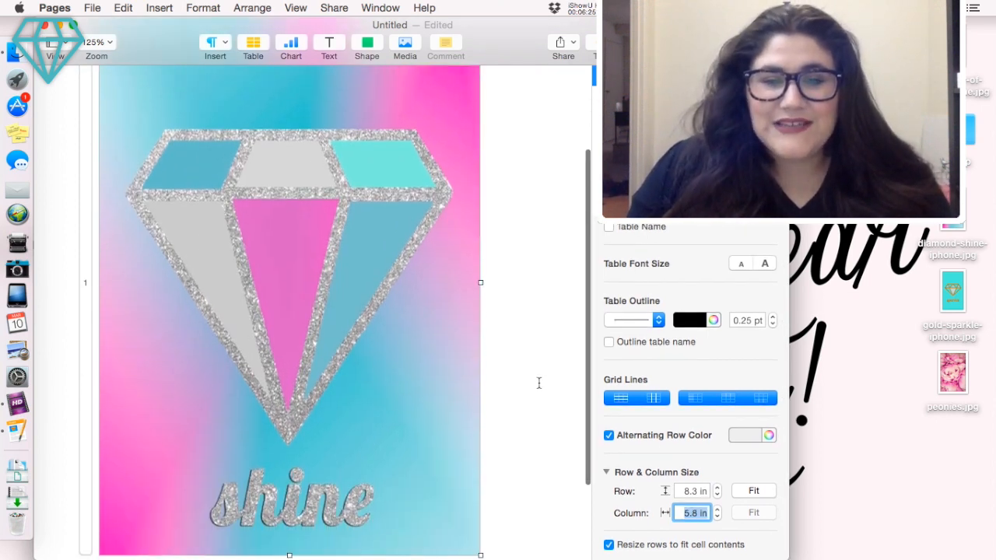
{"action": "scroll", "coordinate": [539, 383], "scroll_direction": "up", "scroll_amount": 6}
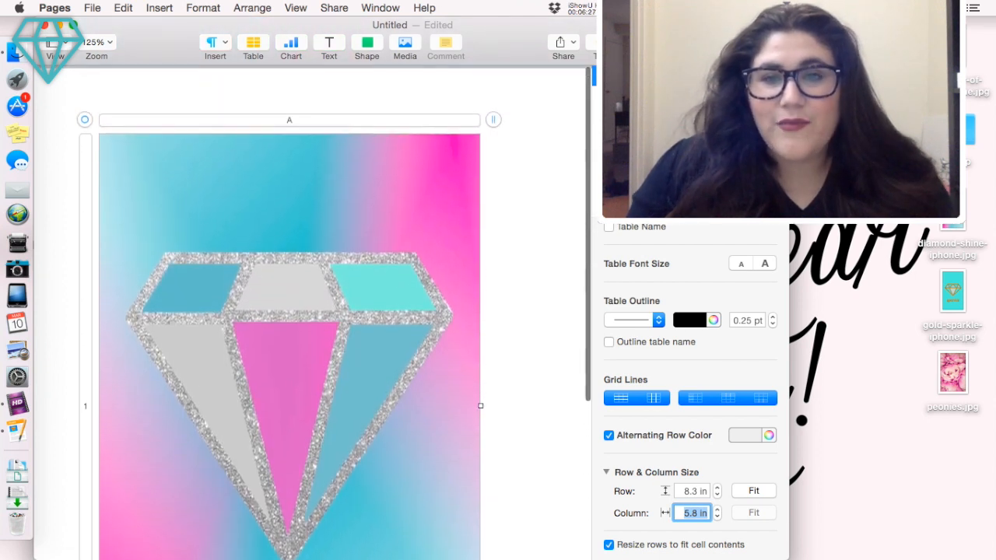
- Fill the resized cell with Best-year-of-your-life-iphone.jpg from the Desktop
{"action": "left_click", "coordinate": [666, 76]}
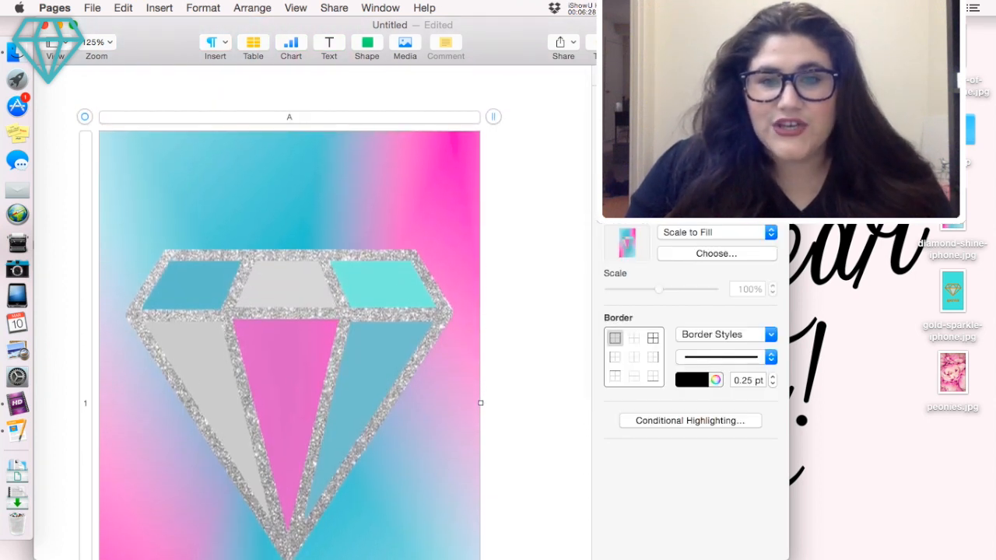
{"action": "left_click", "coordinate": [713, 254]}
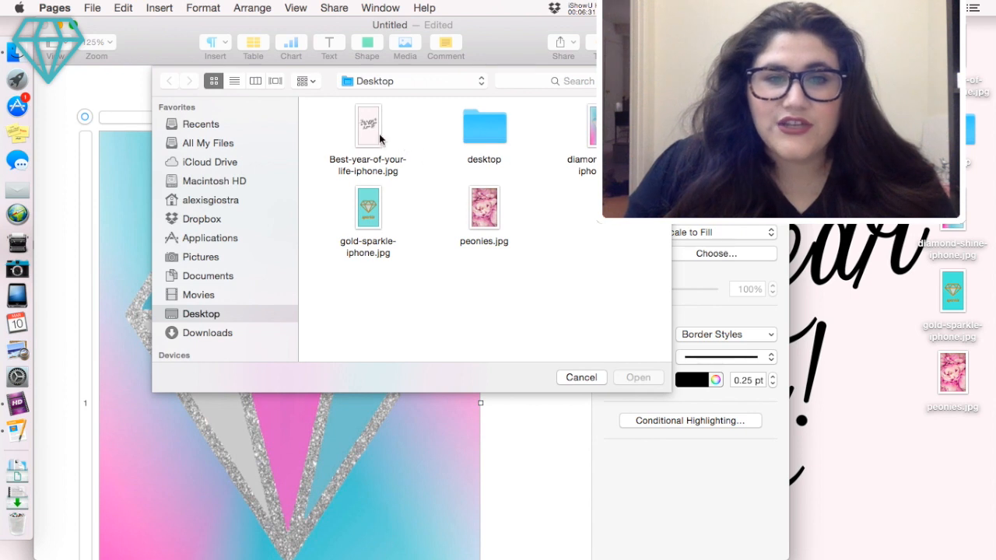
{"action": "left_click", "coordinate": [378, 138]}
{"action": "left_click", "coordinate": [635, 377]}
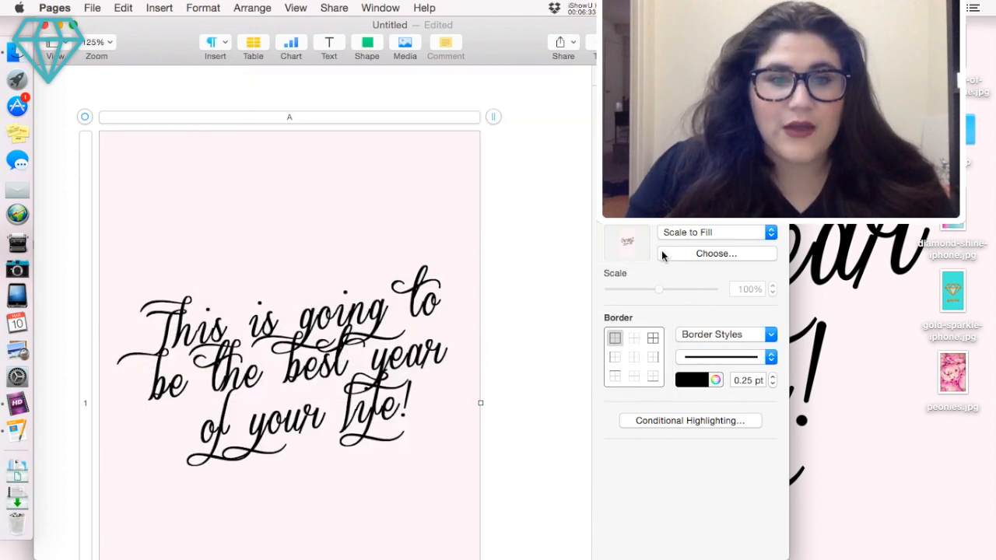
{"action": "scroll", "coordinate": [510, 296], "scroll_direction": "down", "scroll_amount": 3}
{"action": "scroll", "coordinate": [510, 298], "scroll_direction": "up", "scroll_amount": 2}
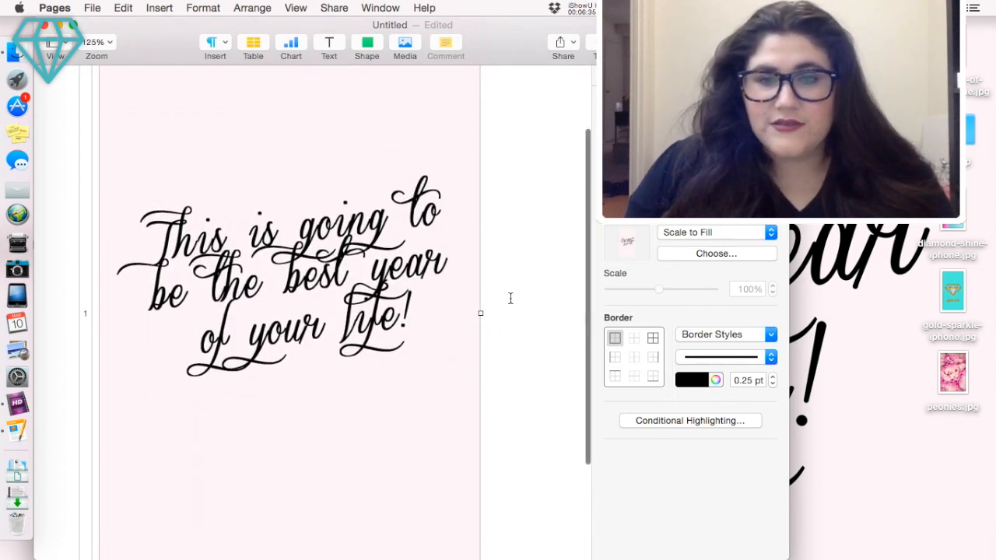
- Replace the resized cell's fill image with peonies.jpg from the Desktop
{"action": "left_click", "coordinate": [717, 253]}
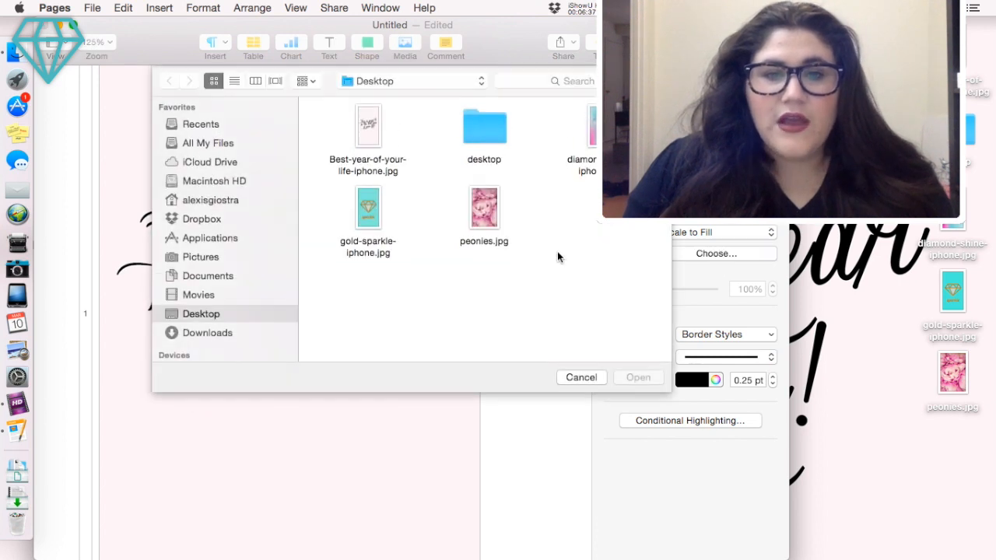
{"action": "left_click", "coordinate": [493, 217]}
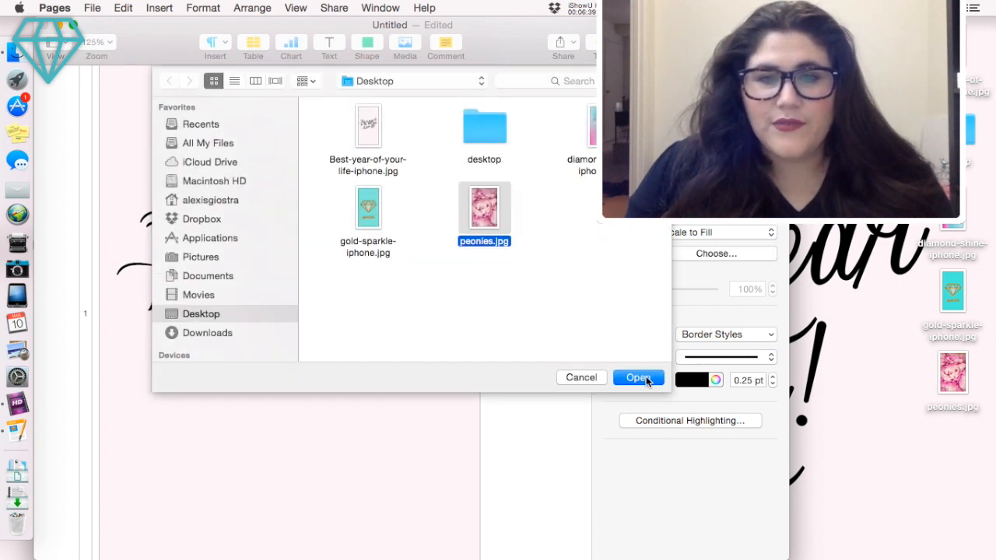
{"action": "double_click", "coordinate": [482, 200]}
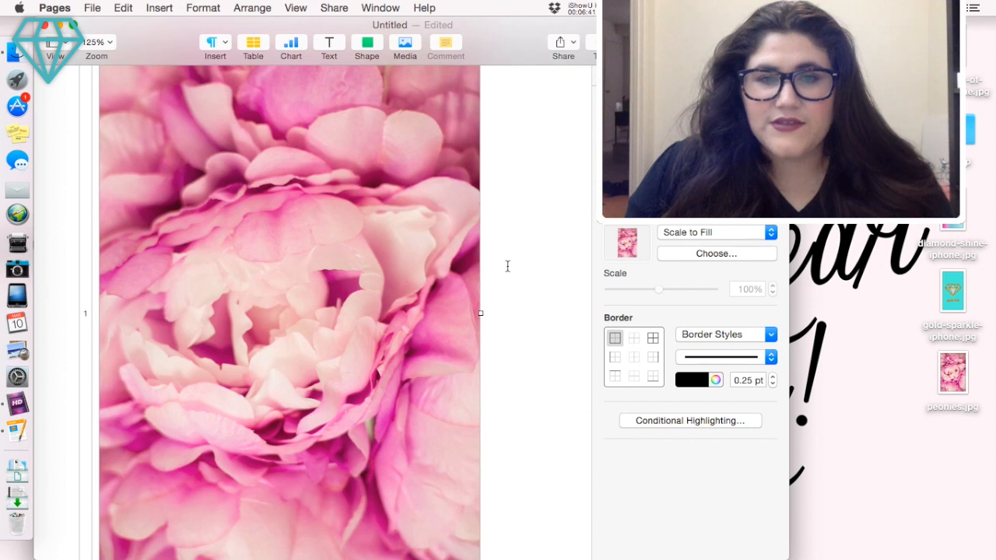
{"action": "scroll", "coordinate": [509, 273], "scroll_direction": "up", "scroll_amount": 2}
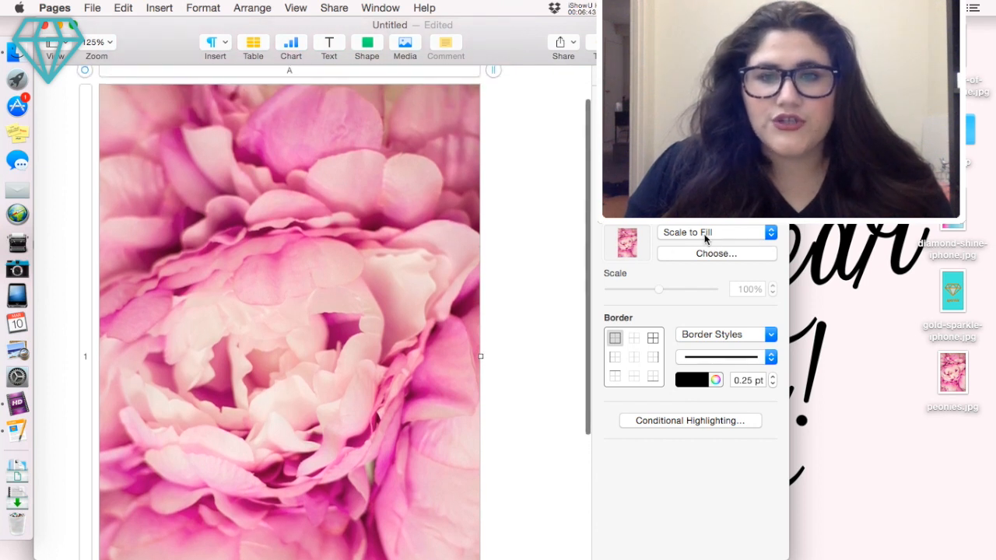
- Try tiling the cell's peonies image at 10% and 23% scale, and set the fill back to Scale to Fill
{"action": "left_click", "coordinate": [707, 236]}
{"action": "left_click", "coordinate": [711, 219]}
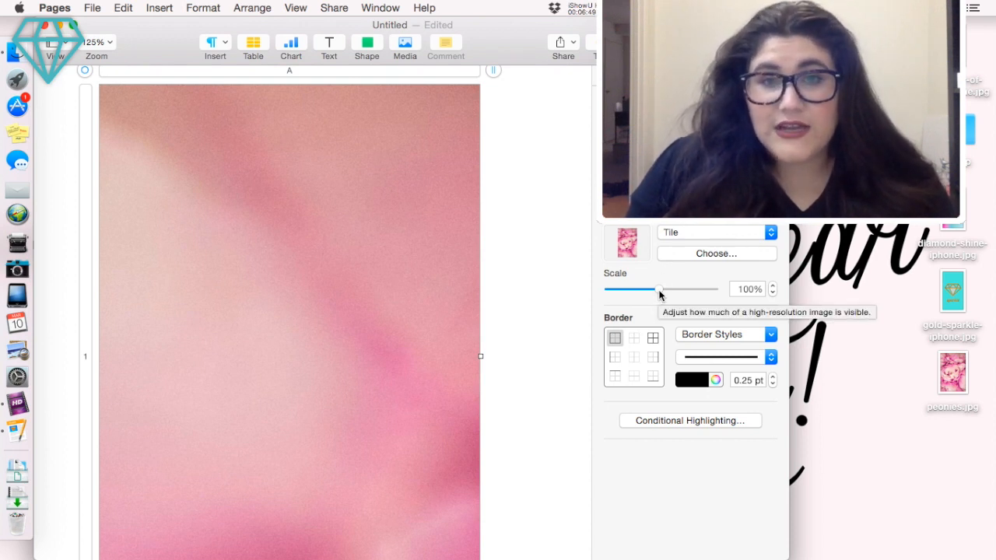
{"action": "left_click_drag", "start_coordinate": [658, 290], "coordinate": [606, 288]}
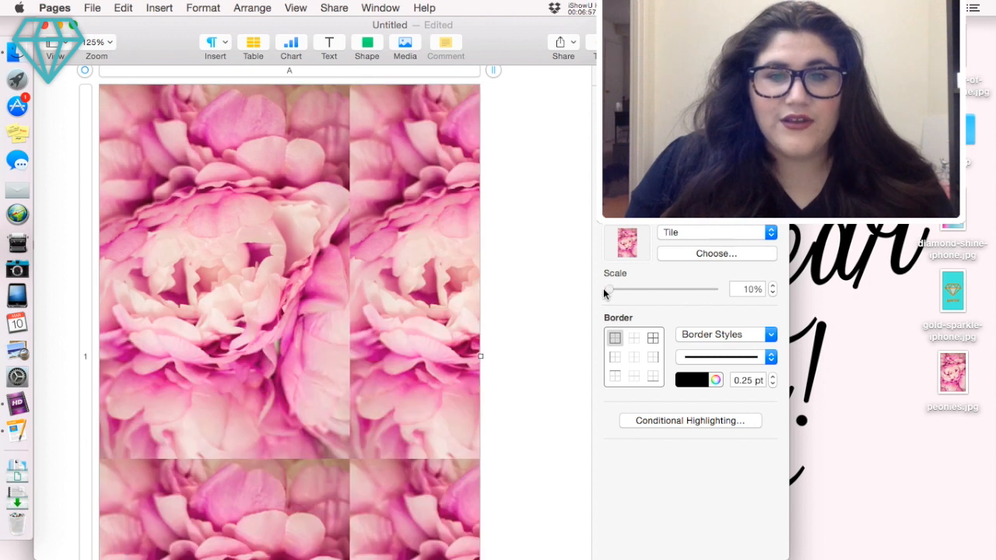
{"action": "left_click_drag", "start_coordinate": [605, 292], "coordinate": [616, 291]}
{"action": "left_click", "coordinate": [685, 233]}
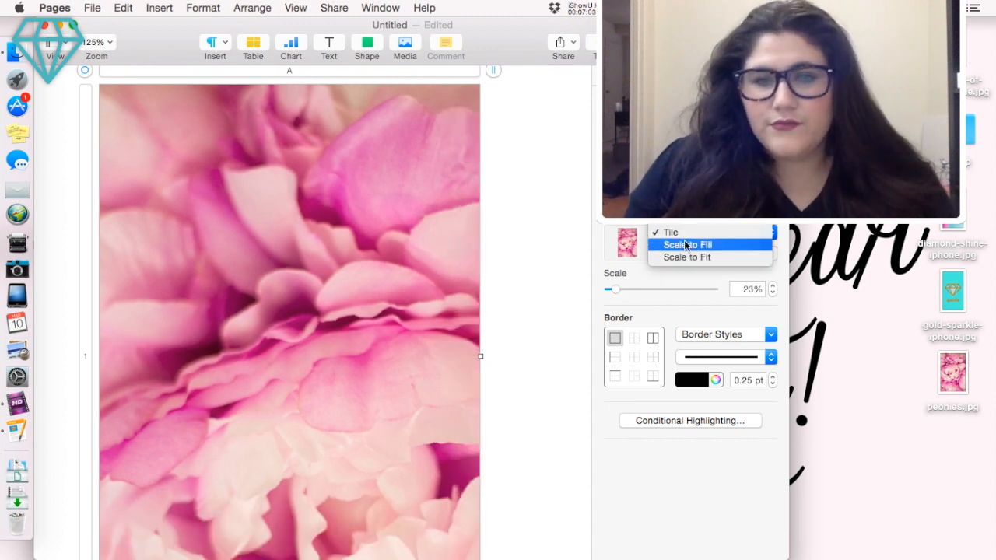
{"action": "left_click", "coordinate": [686, 244]}
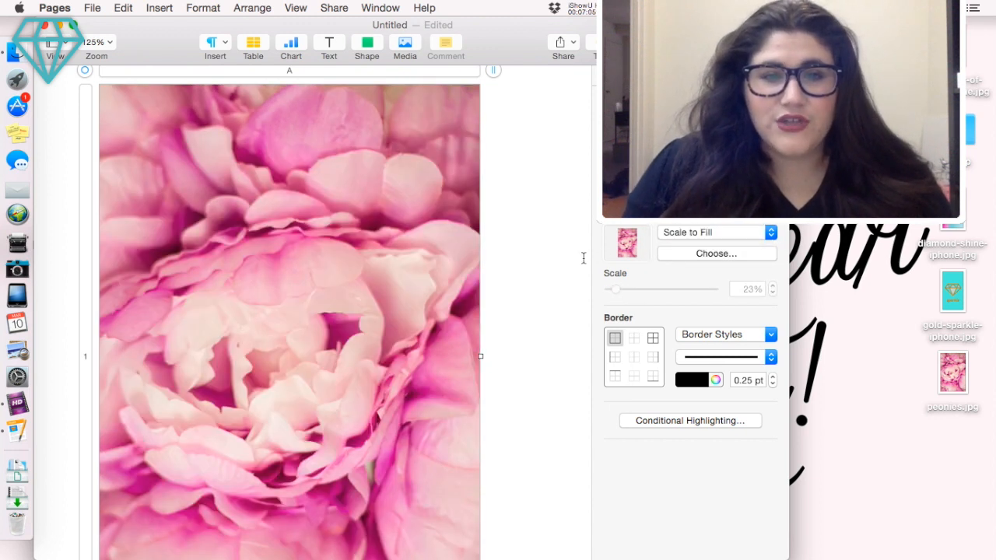
{"action": "scroll", "coordinate": [580, 259], "scroll_direction": "down", "scroll_amount": 2}
{"action": "scroll", "coordinate": [580, 259], "scroll_direction": "up", "scroll_amount": 4}
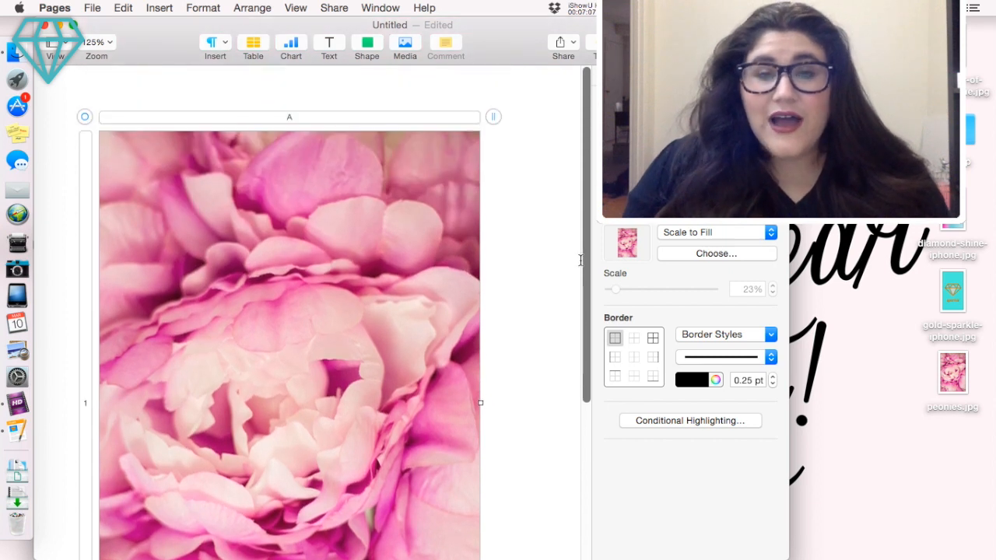